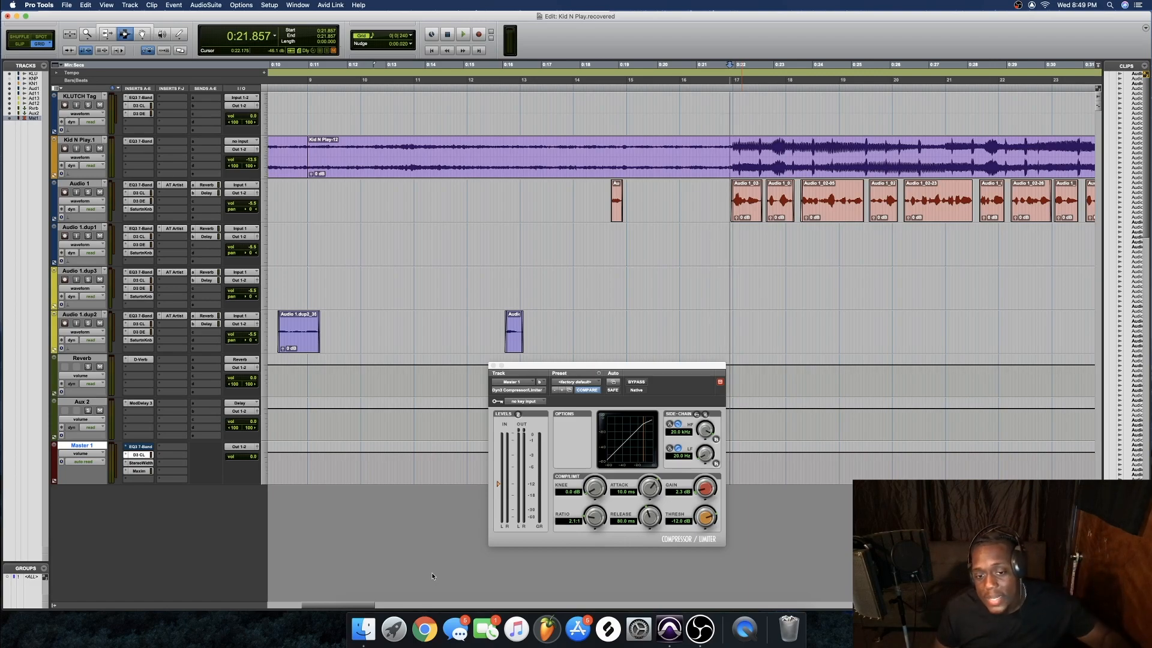
# Display the Master 1 Dyn3 Compressor/Limiter, set at 2.1:1 ratio and -12.6 dB threshold
pyautogui.click(140, 447)
# Take the Master 1 EQ3 7-Band out of bypass so its -4.4 dB mid cut applies
pyautogui.click(637, 382)
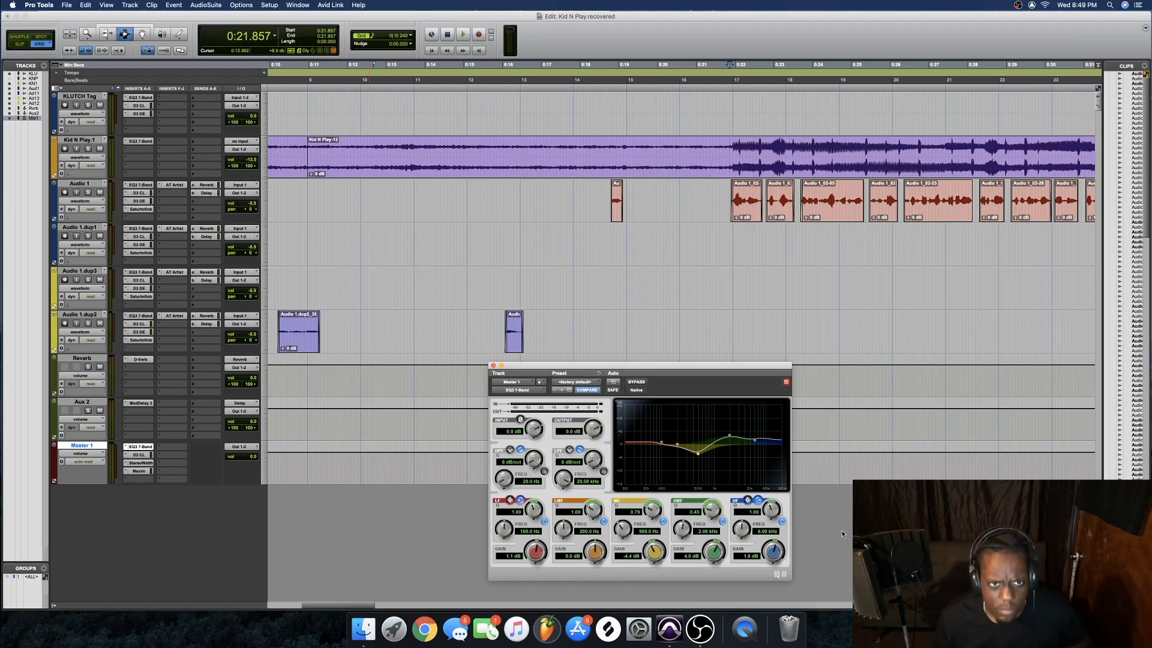
pyautogui.click(130, 5)
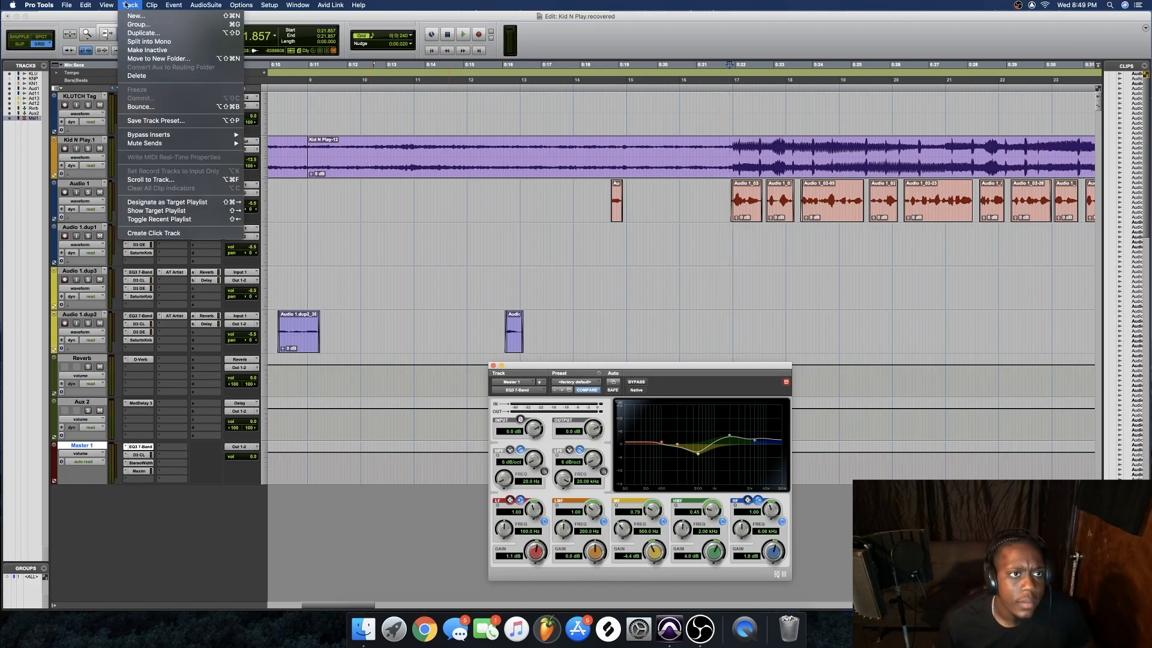
pyautogui.click(133, 16)
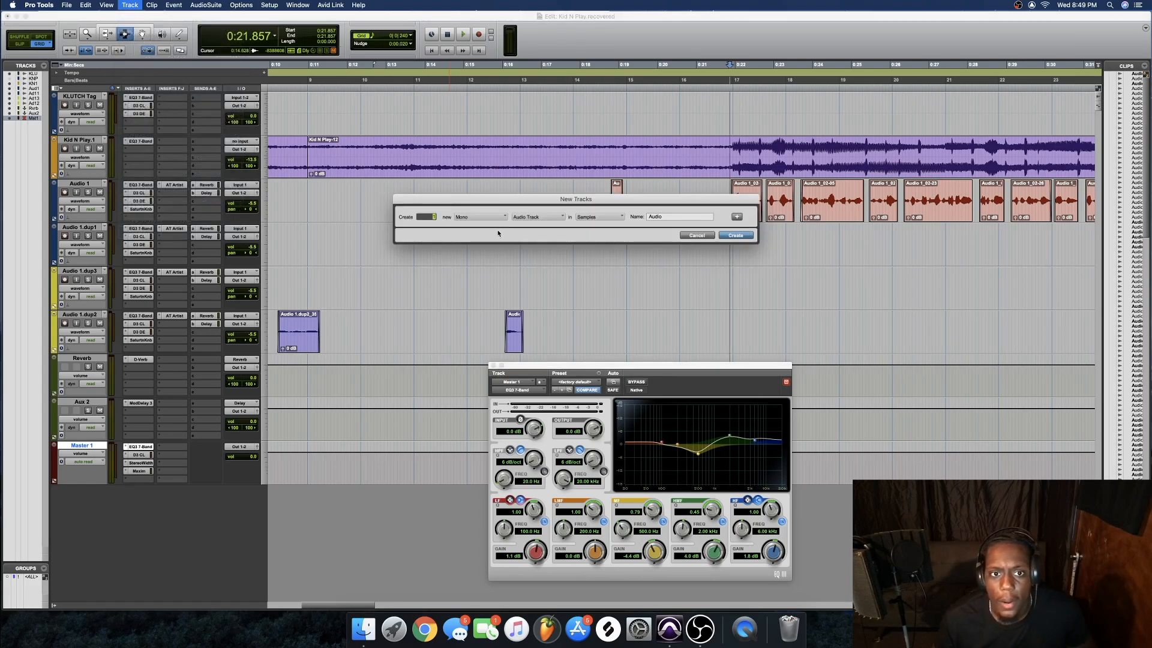
pyautogui.click(480, 217)
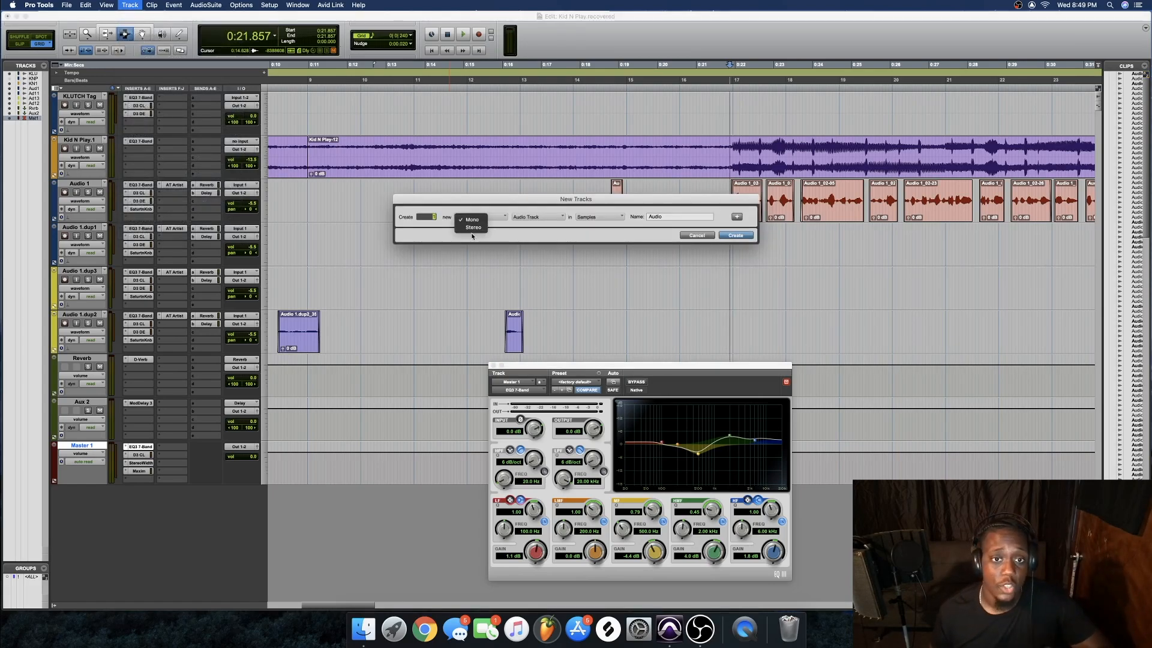
pyautogui.click(473, 228)
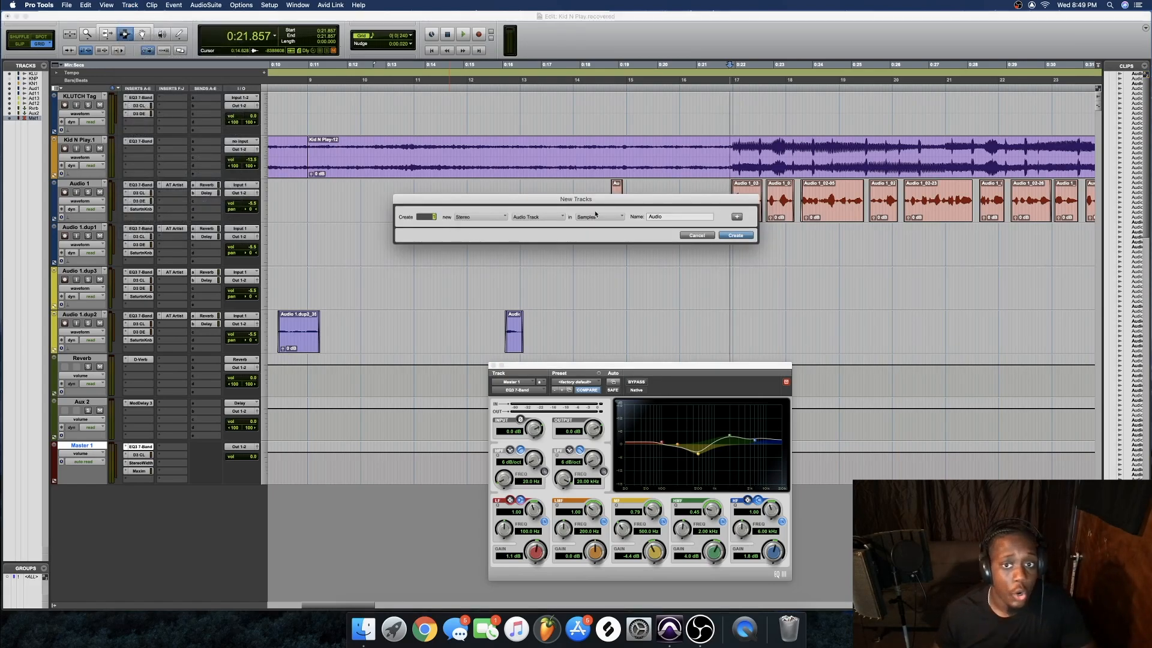
pyautogui.click(558, 219)
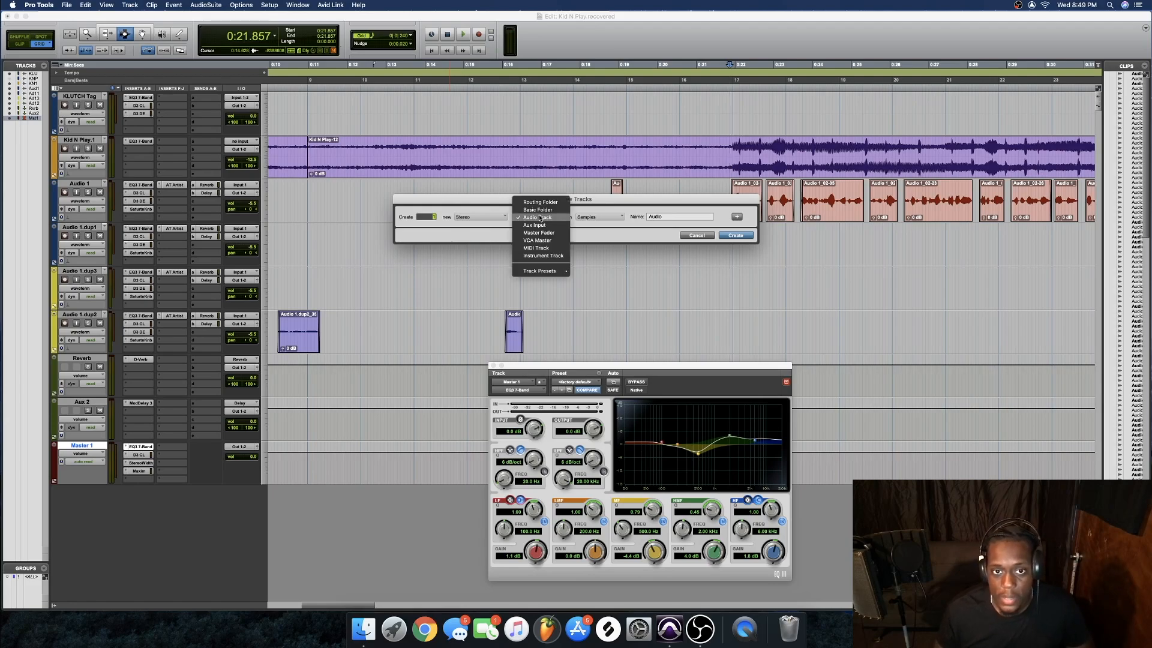
pyautogui.click(559, 237)
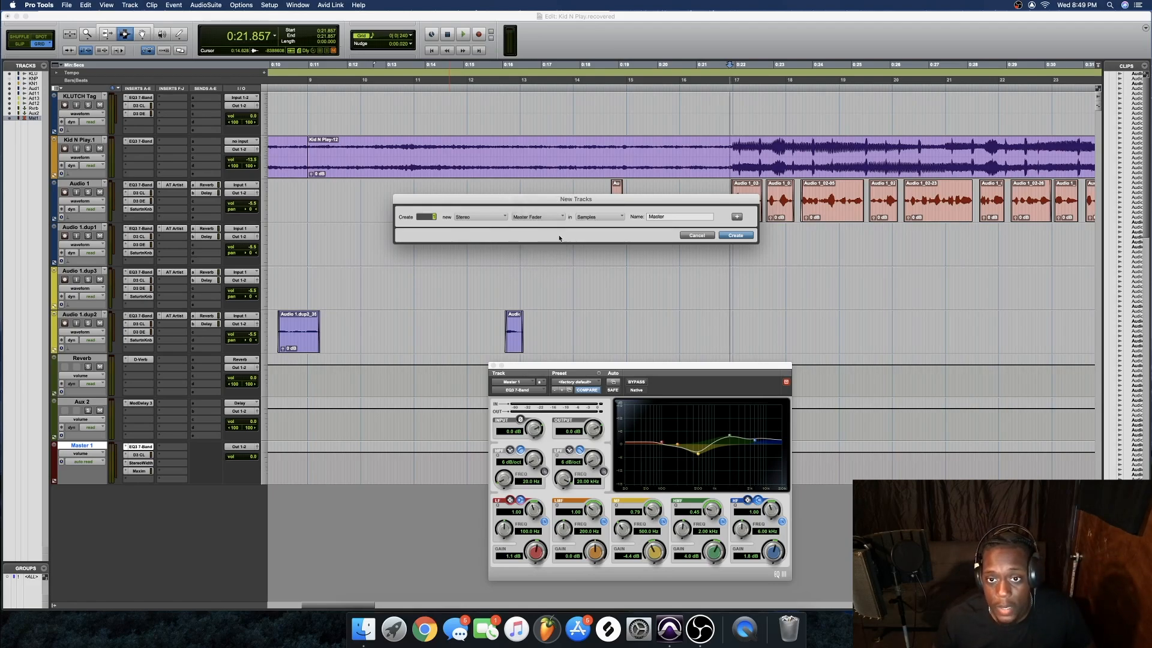
pyautogui.click(696, 235)
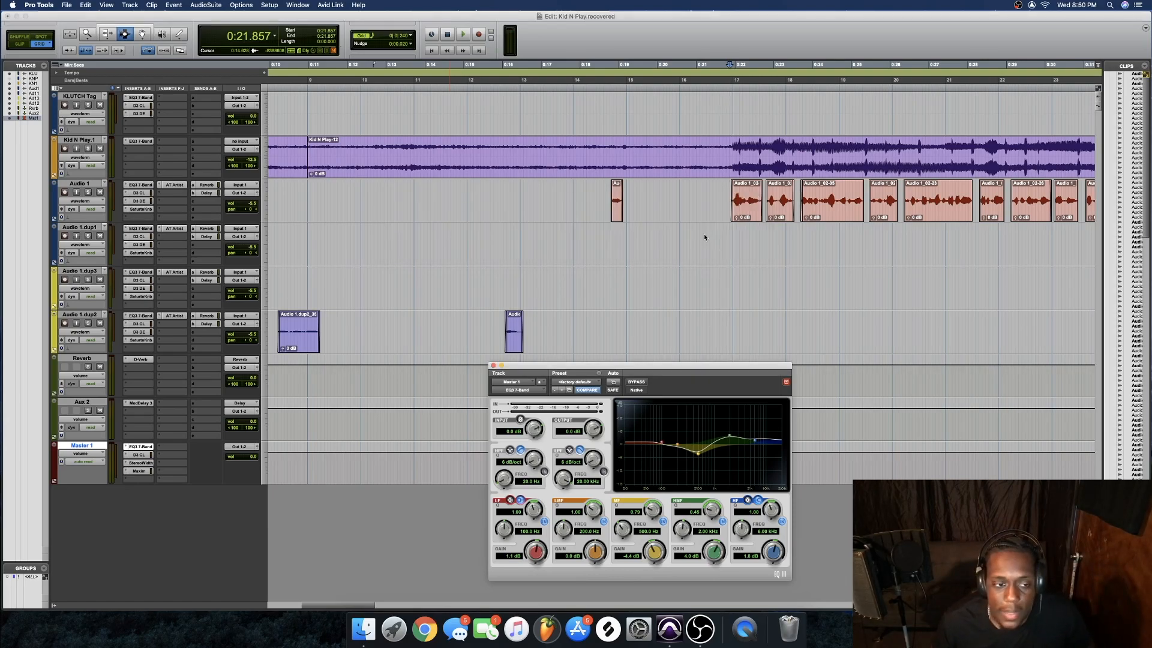
pyautogui.click(143, 471)
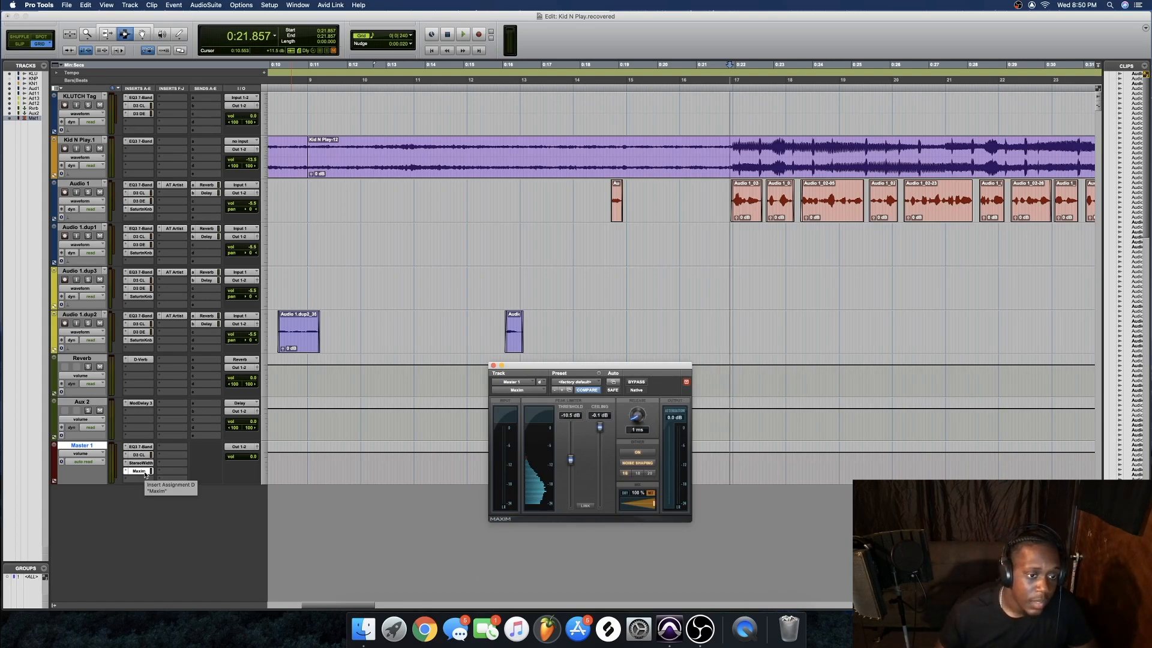
pyautogui.click(180, 539)
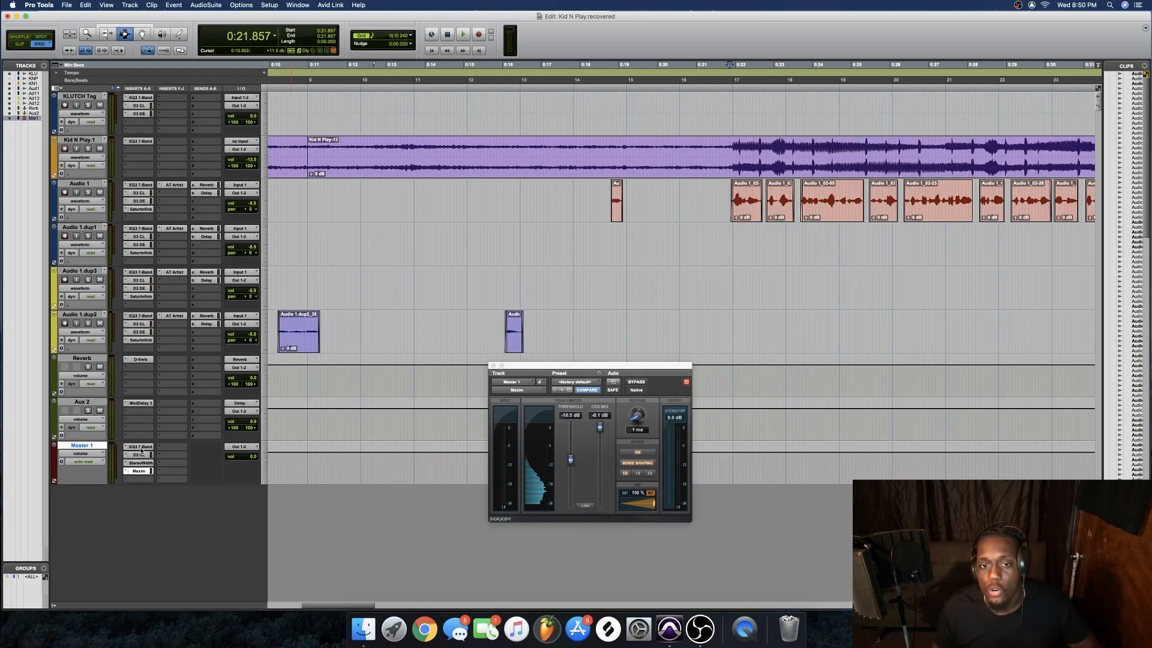
pyautogui.click(142, 451)
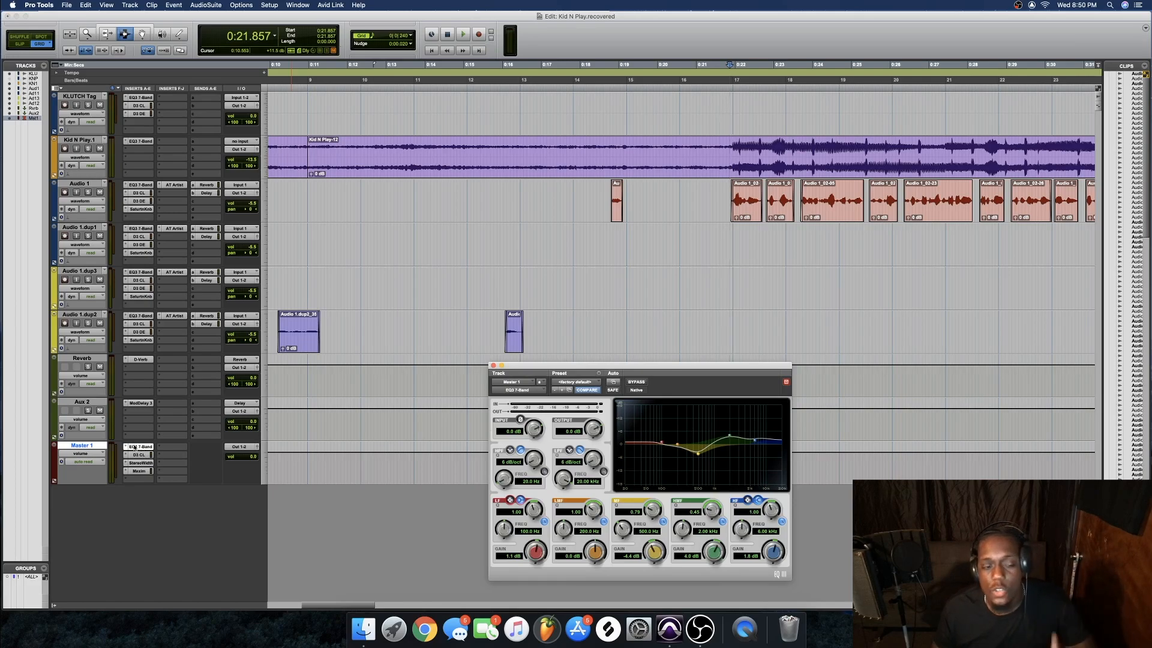
pyautogui.click(127, 447)
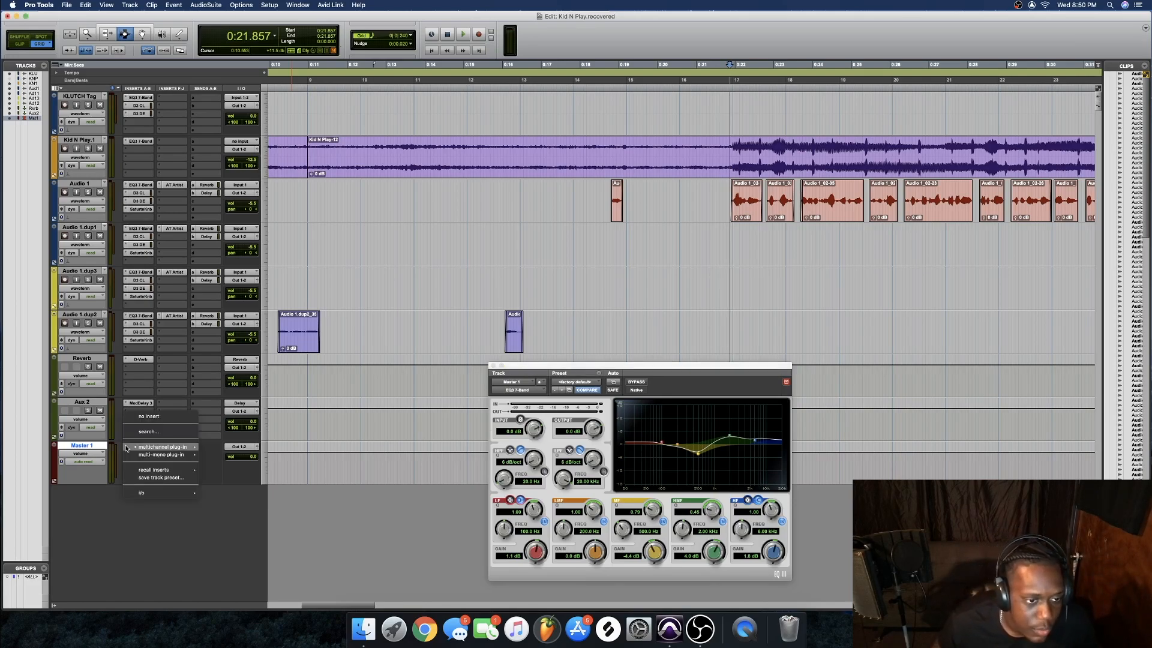
pyautogui.moveTo(127, 448)
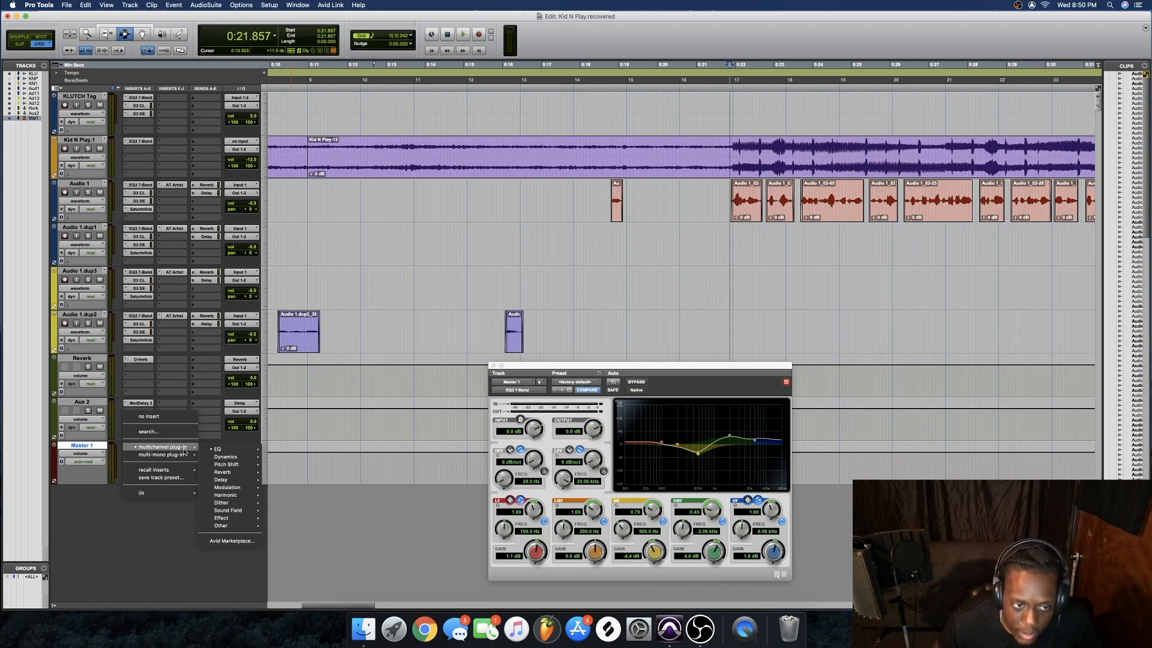
pyautogui.moveTo(212, 450)
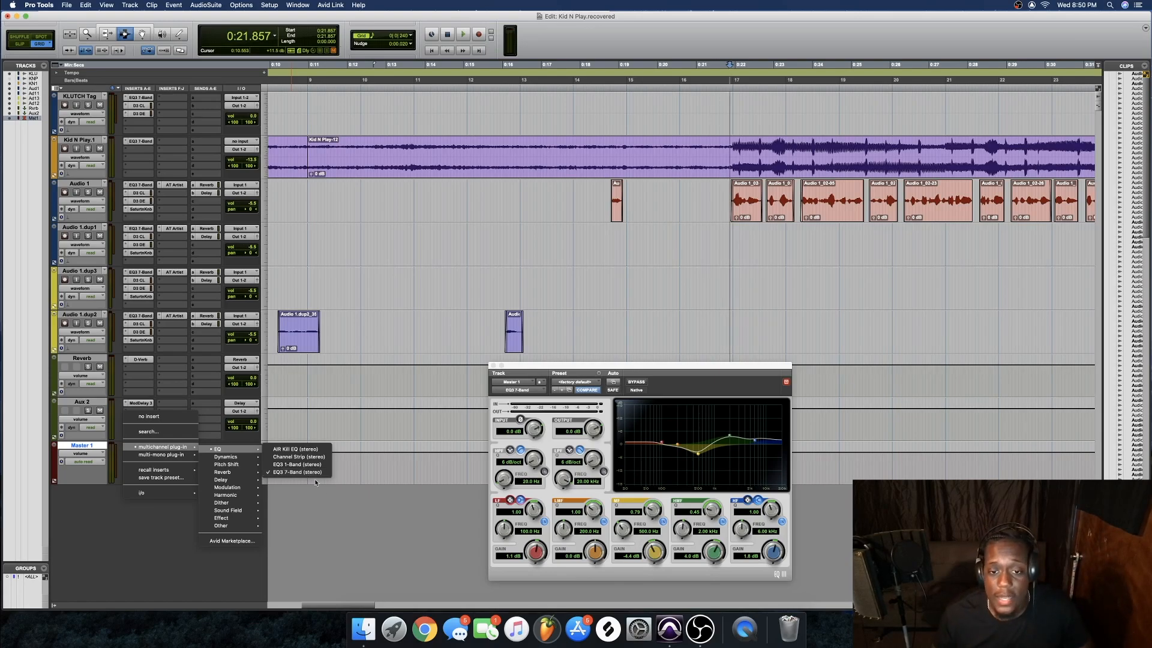
pyautogui.click(357, 500)
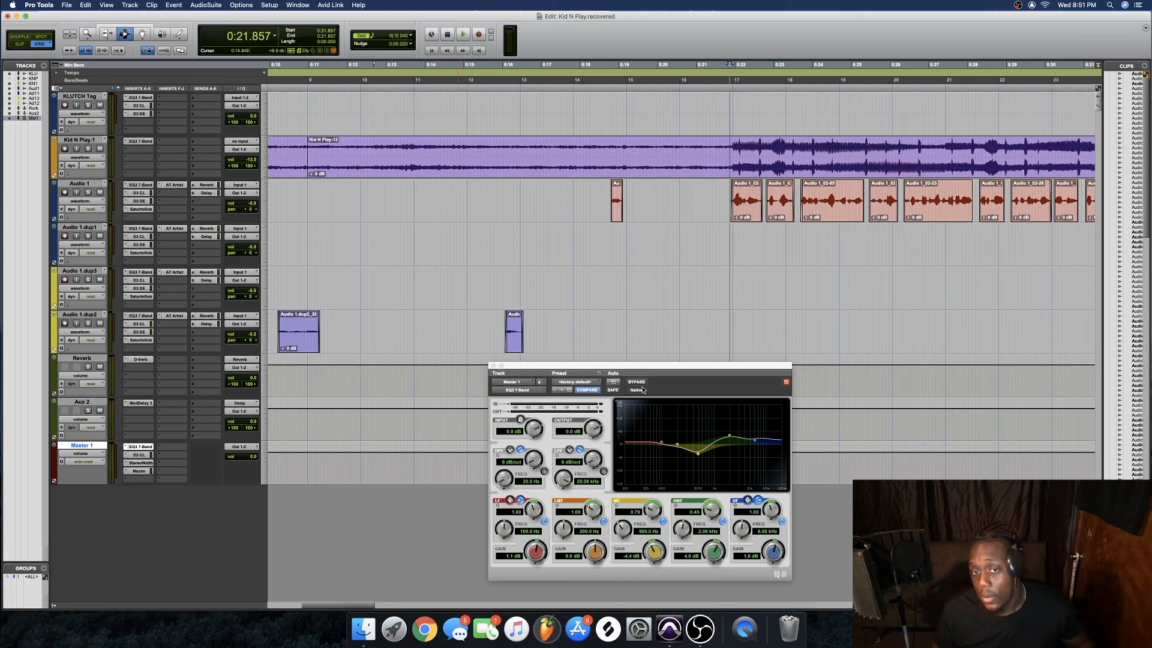
pyautogui.press('space')
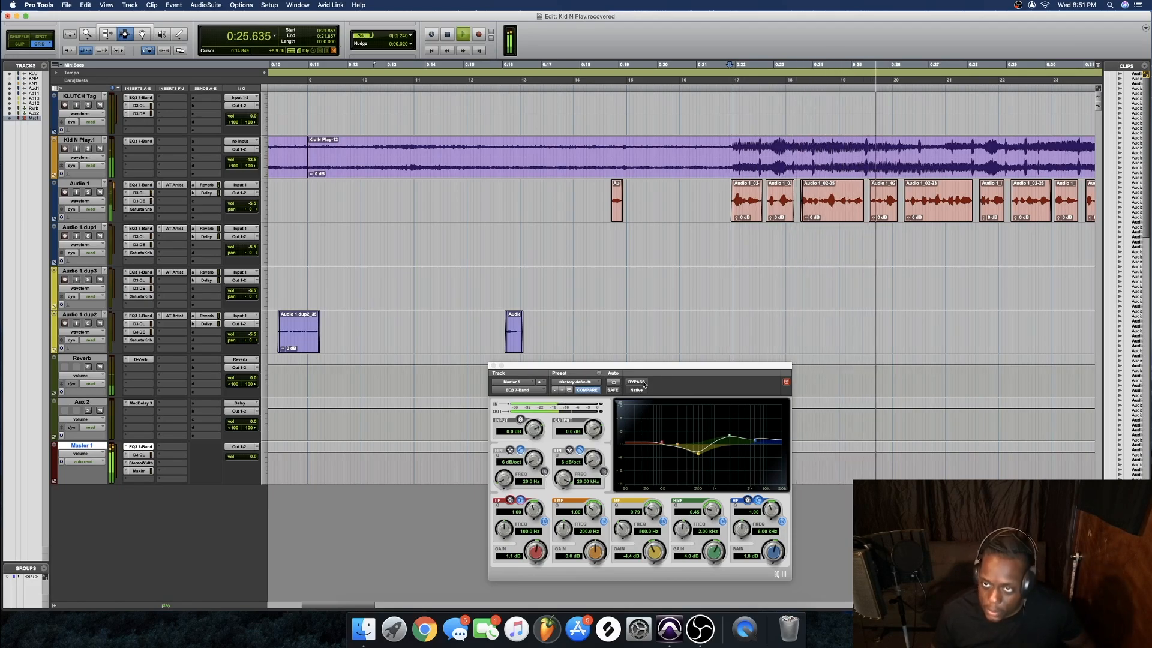
pyautogui.press('space')
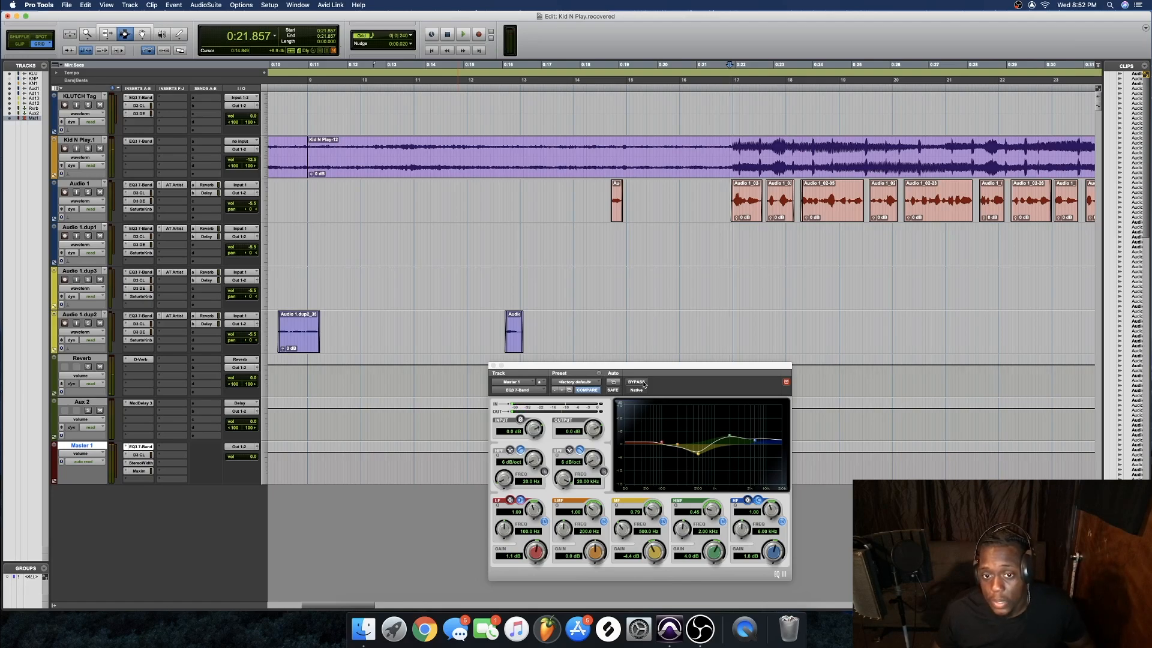
pyautogui.click(644, 385)
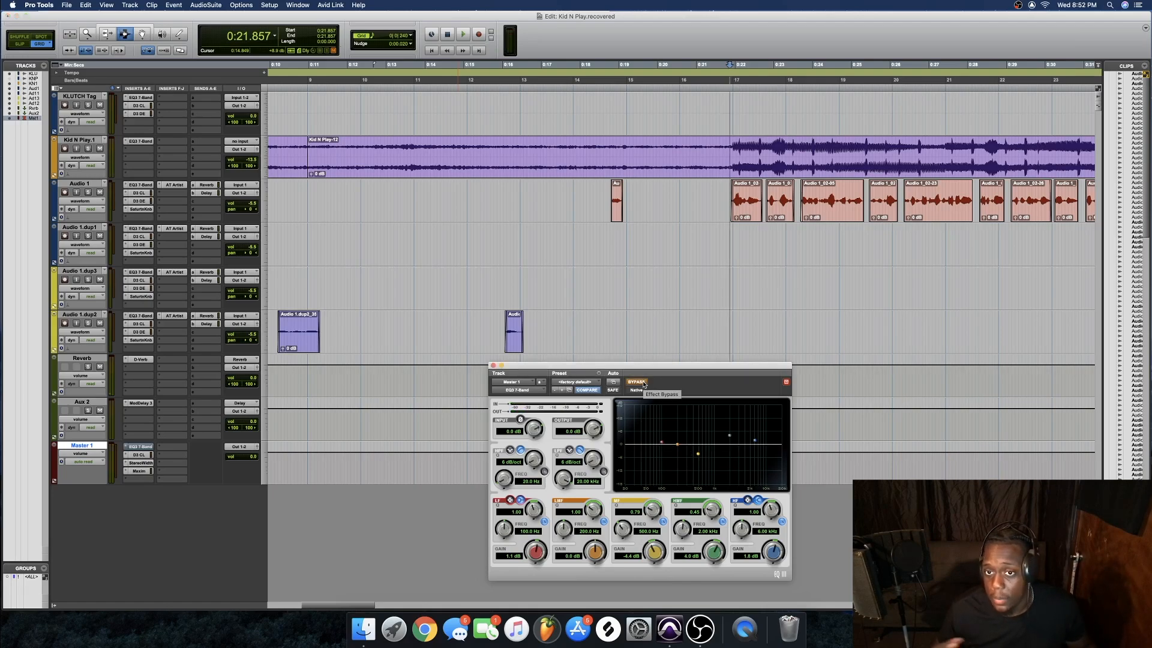
pyautogui.press('space')
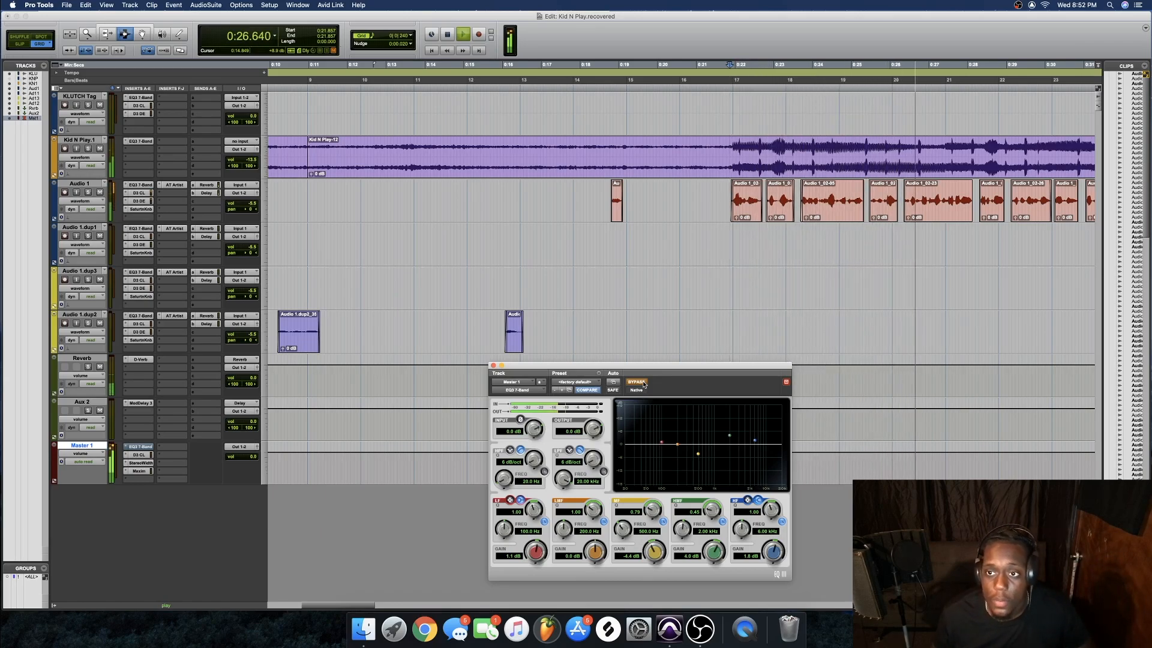
pyautogui.click(644, 385)
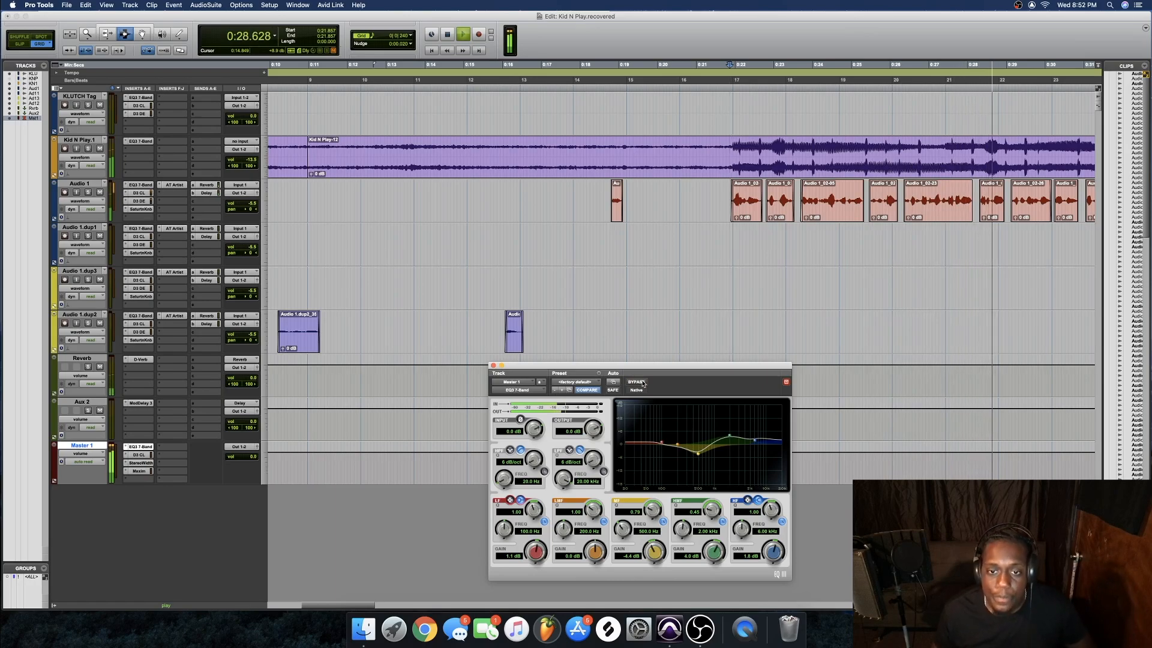
pyautogui.press('space')
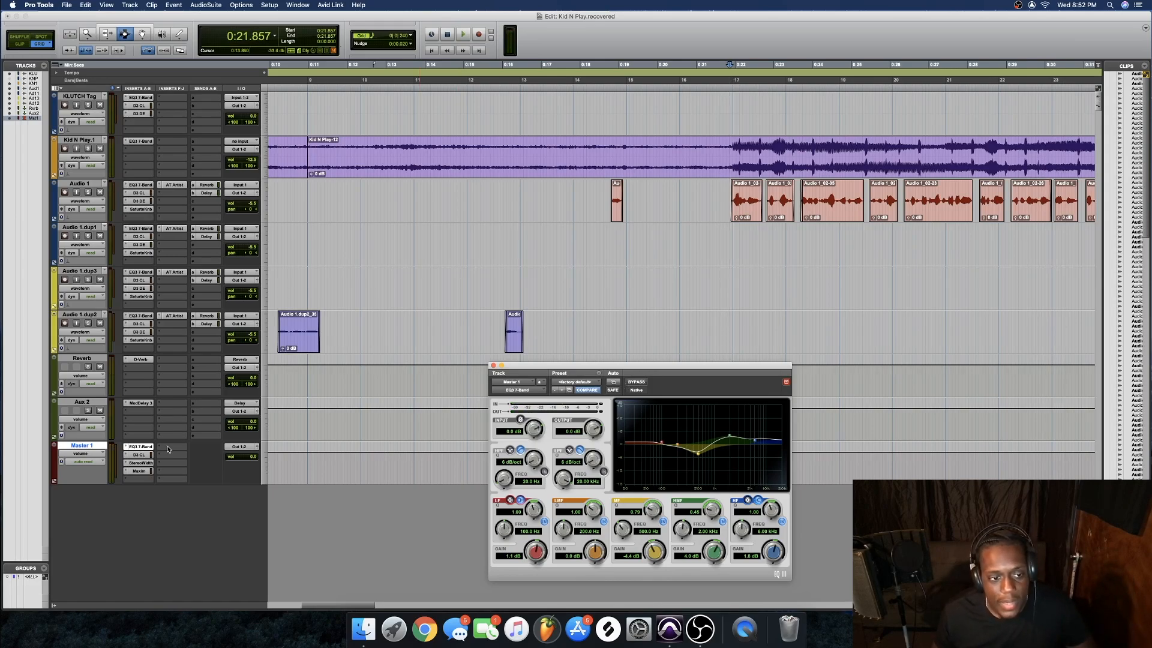
# Load the stereo Dyn3 Compressor/Limiter from Dynamics into Master 1's second insert
pyautogui.click(125, 457)
pyautogui.moveTo(142, 457)
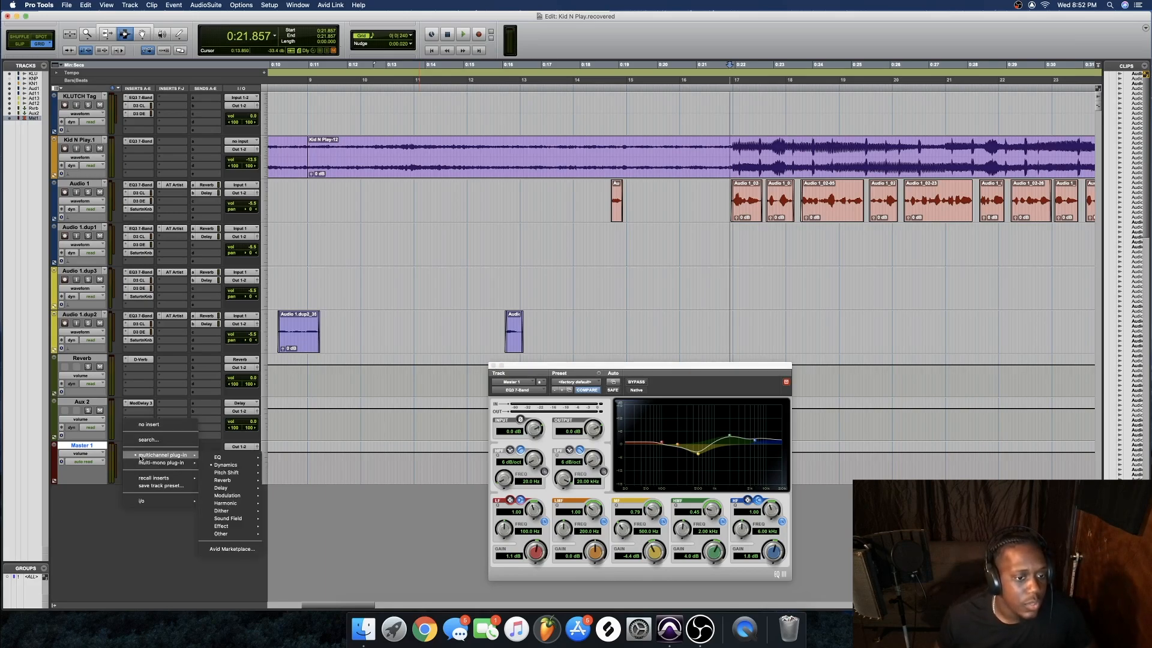
pyautogui.moveTo(225, 466)
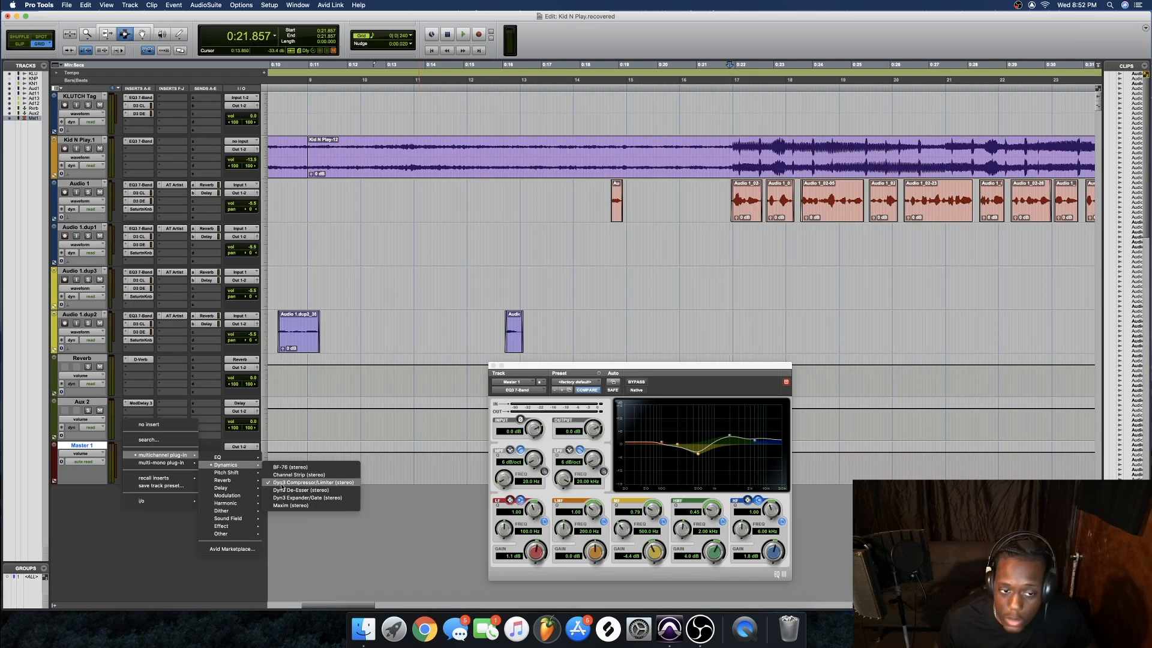
pyautogui.click(348, 487)
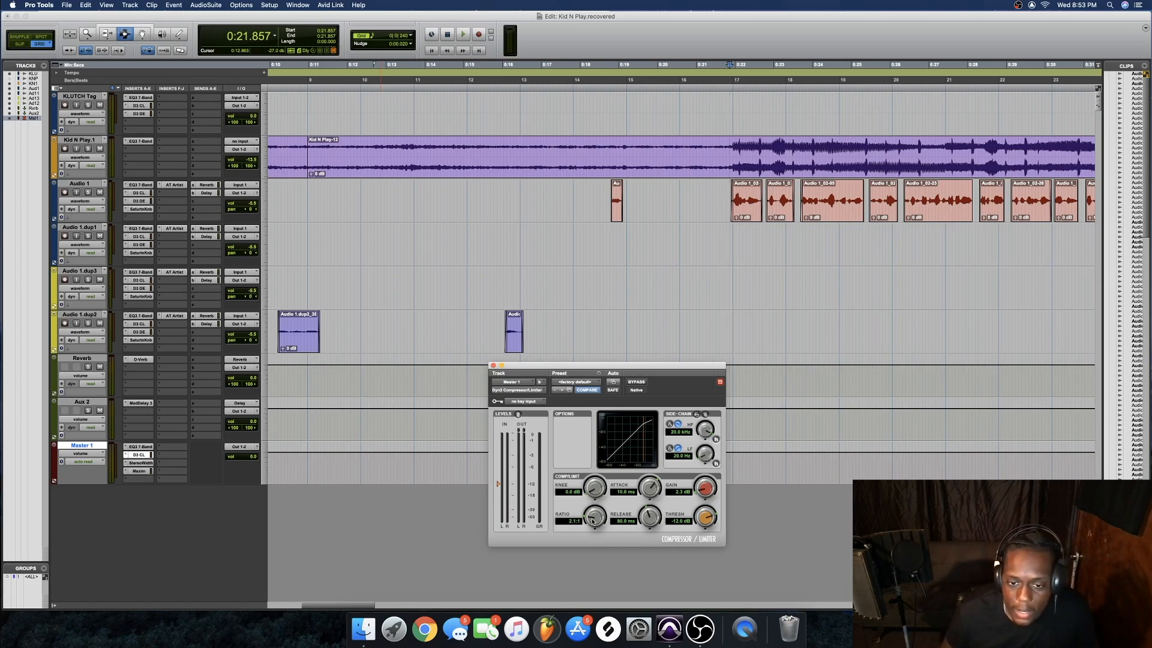
# Lower the master compressor's ratio from 1.9:1 to 1.7:1, checking the EQ3 settings in between
pyautogui.moveTo(592, 526); pyautogui.dragTo(592, 526)
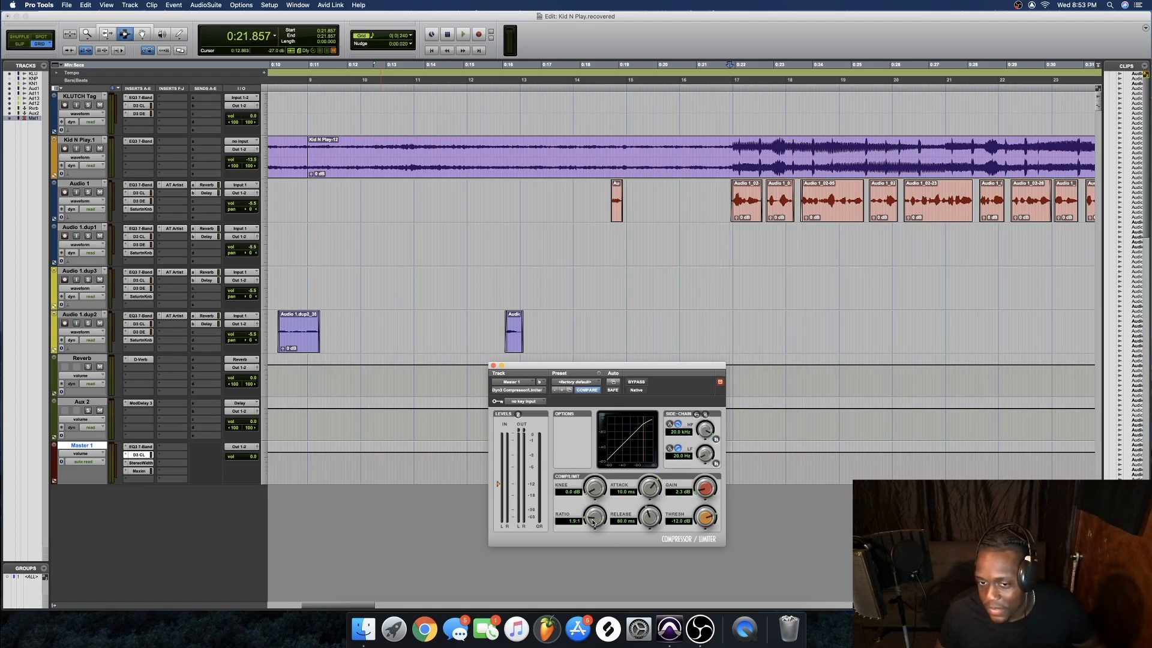
pyautogui.moveTo(592, 521); pyautogui.dragTo(592, 526)
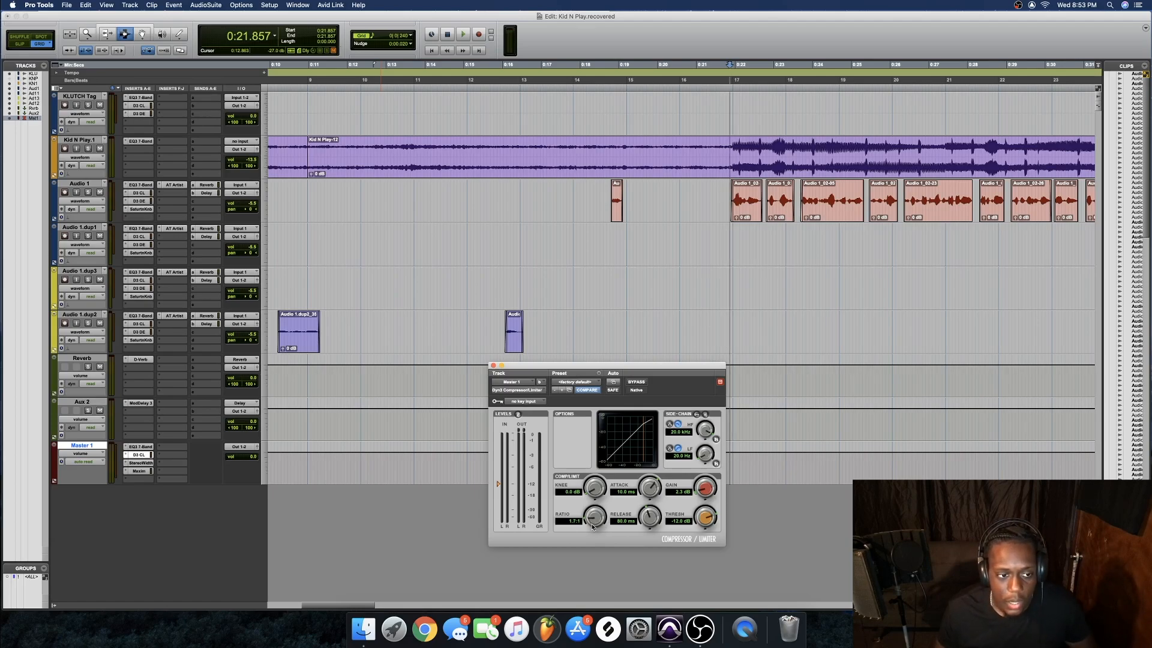
pyautogui.click(140, 447)
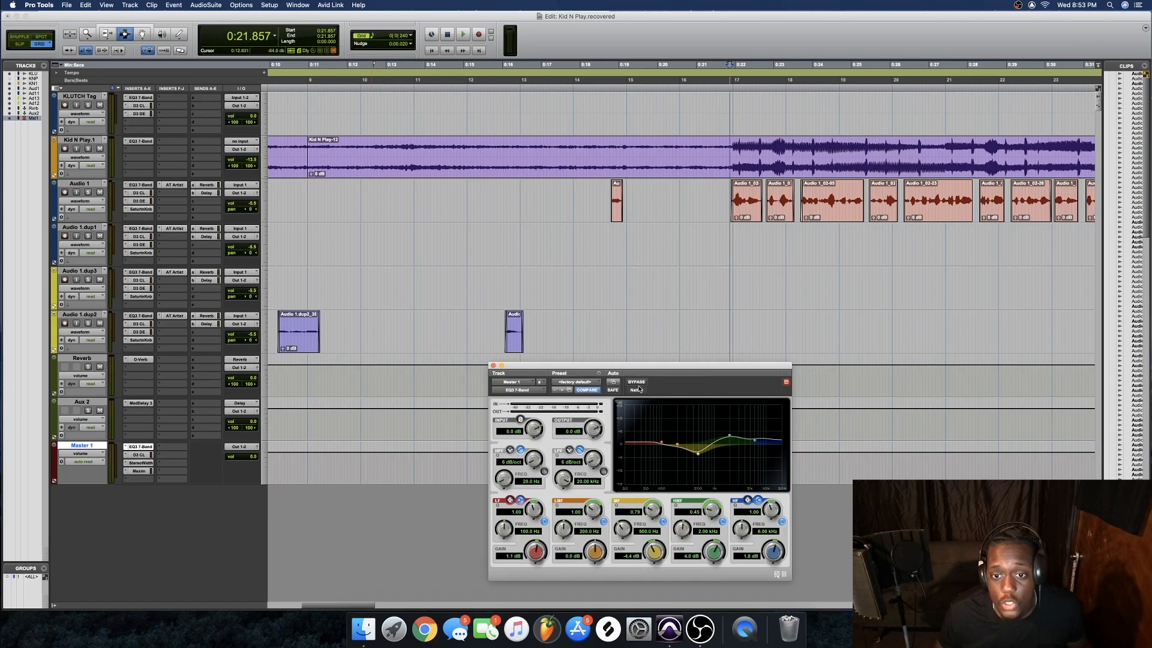
pyautogui.click(139, 454)
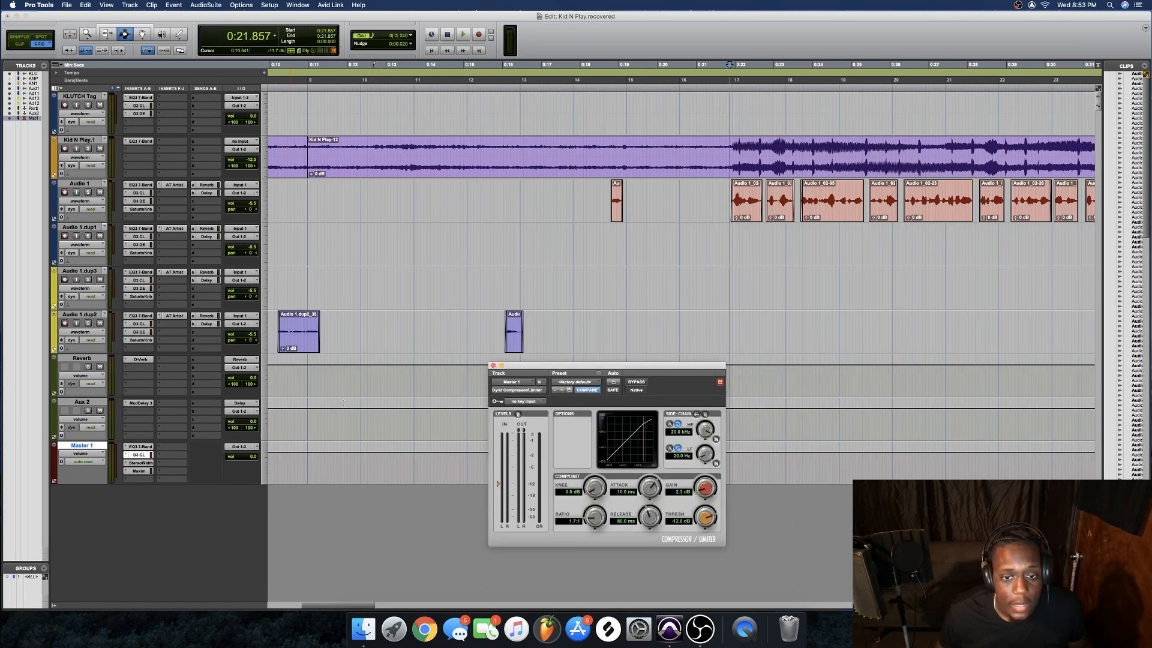
# Compare the mix with the compressor active and bypassed, ending active and stopped at 0:21.857
pyautogui.press('space')
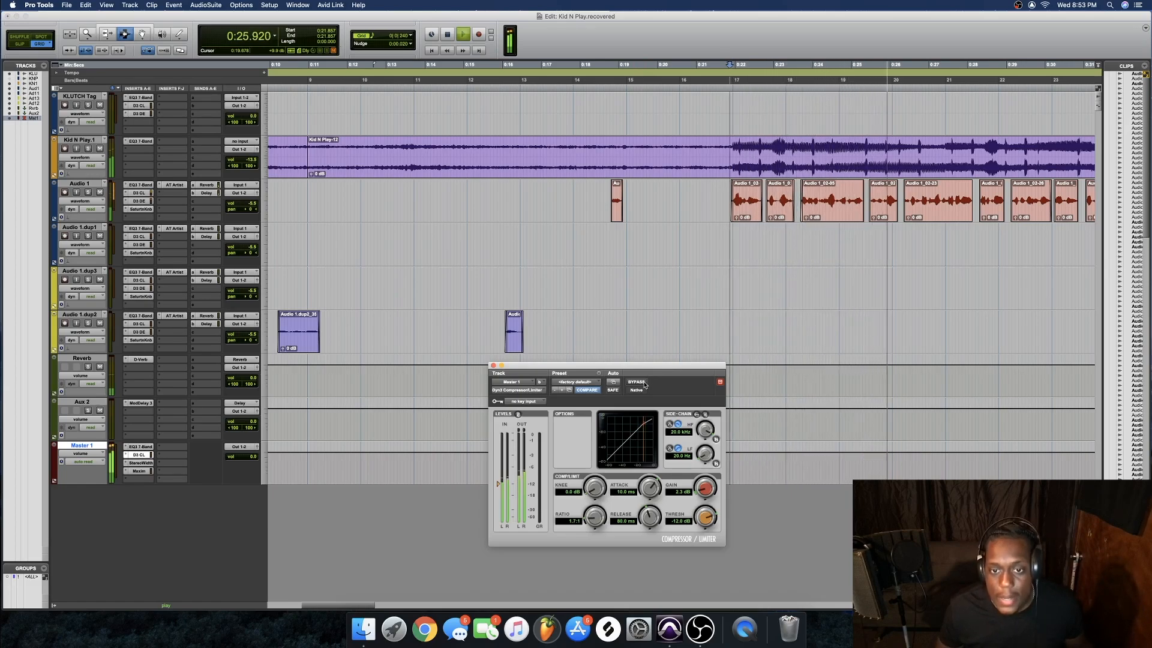
pyautogui.press('space')
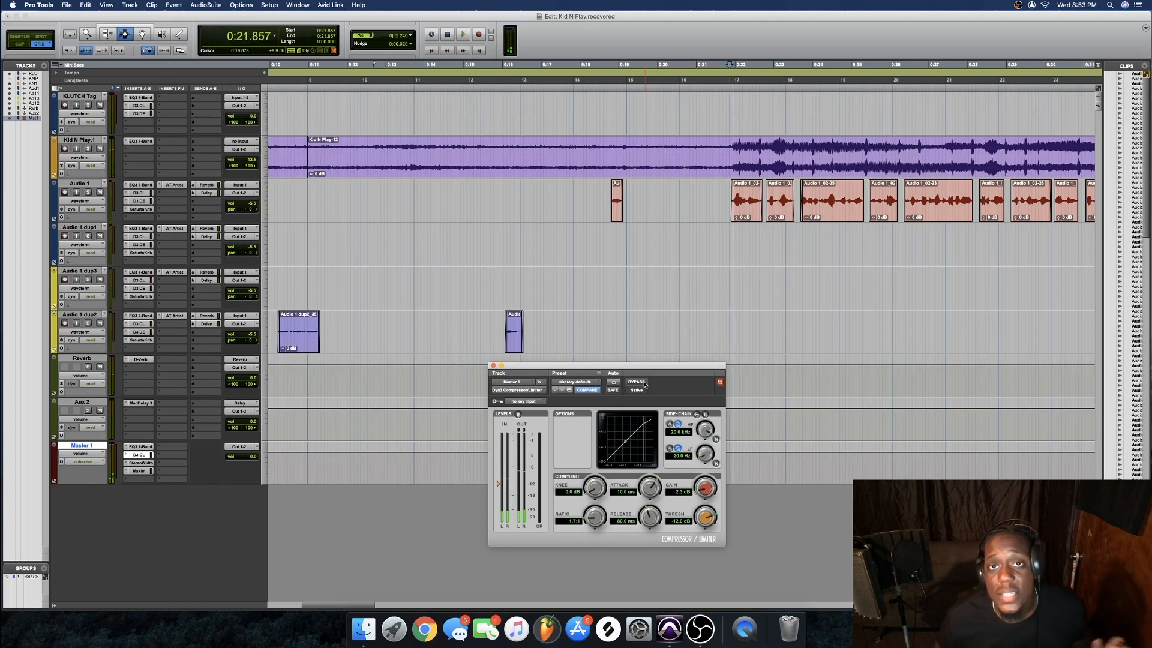
pyautogui.click(637, 382)
pyautogui.press('space')
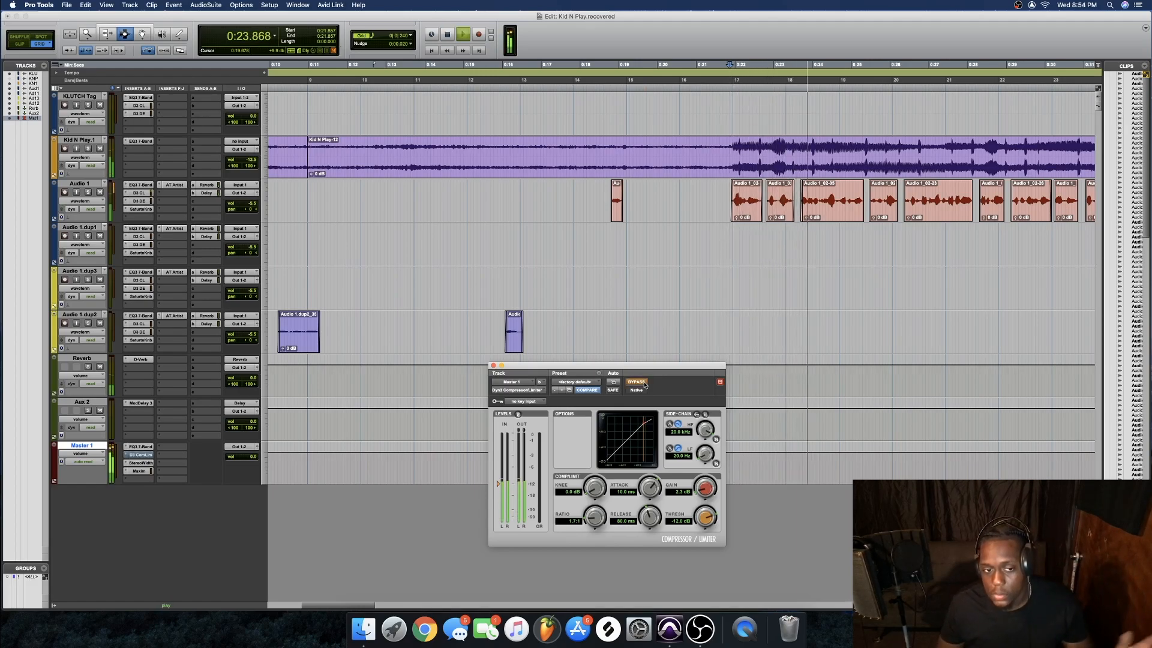
pyautogui.click(644, 385)
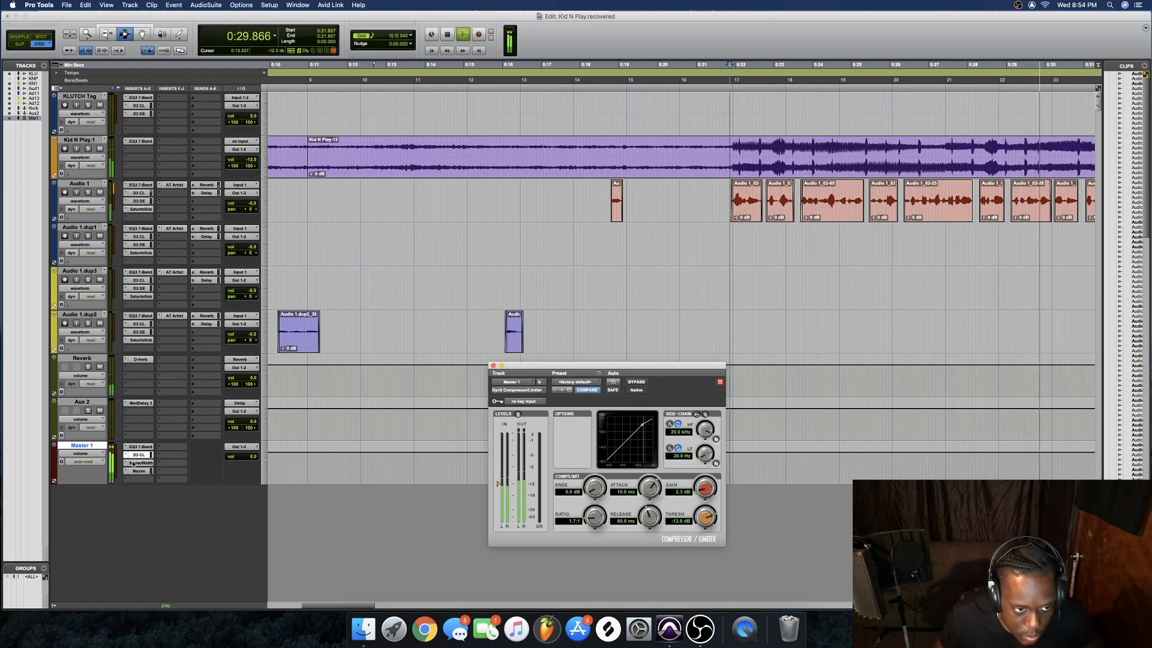
pyautogui.press('space')
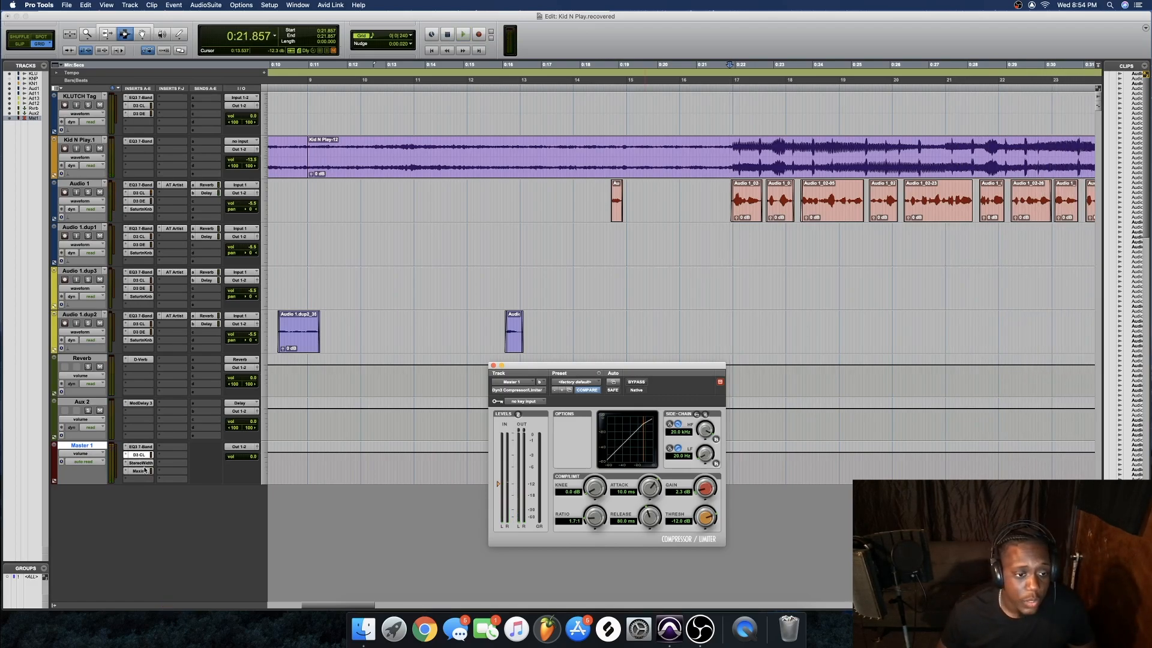
# Display Master 1's AIR Stereo Width settings, dismissing the insert's plug-in list unchanged
pyautogui.click(147, 463)
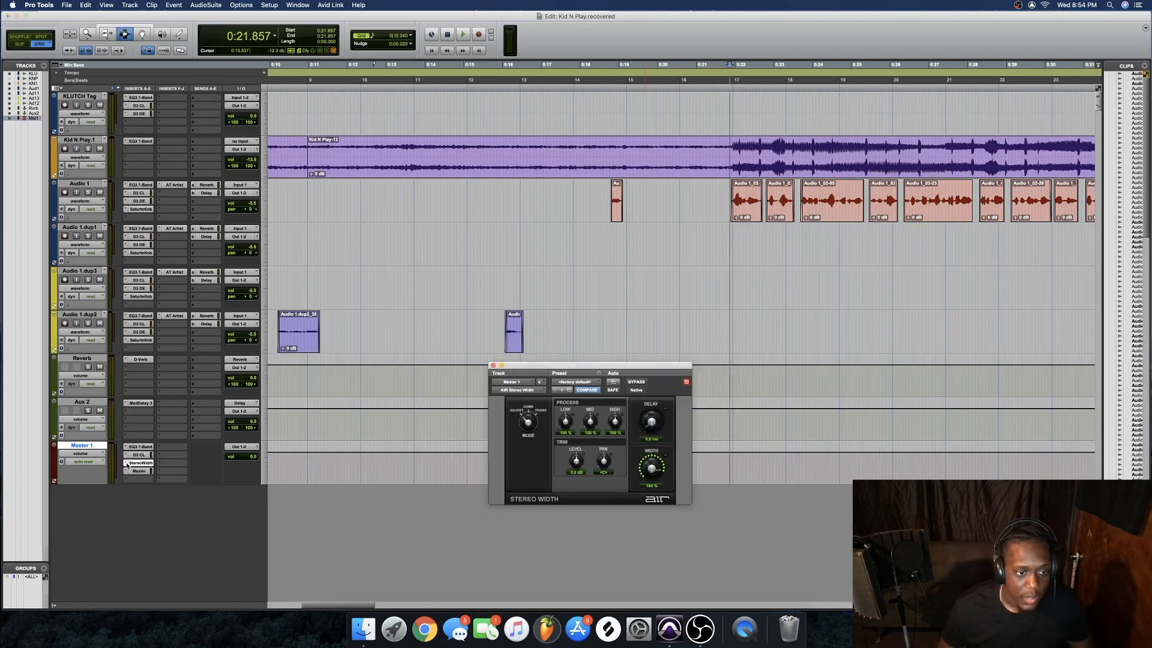
pyautogui.click(138, 465)
pyautogui.moveTo(155, 464)
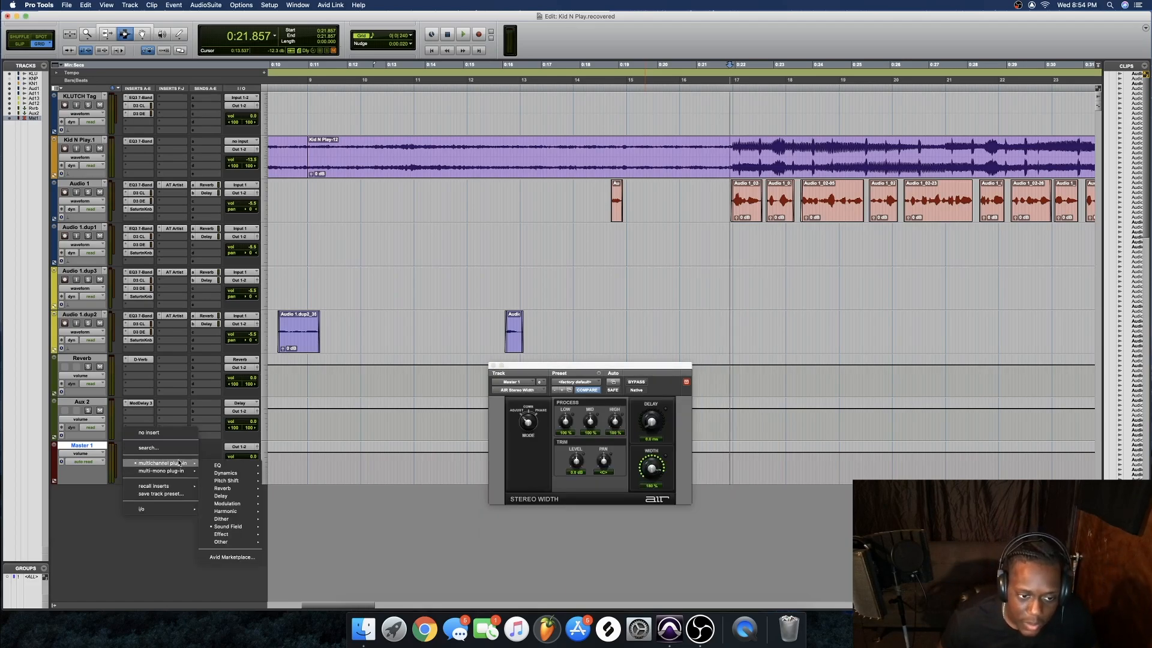
pyautogui.moveTo(248, 532)
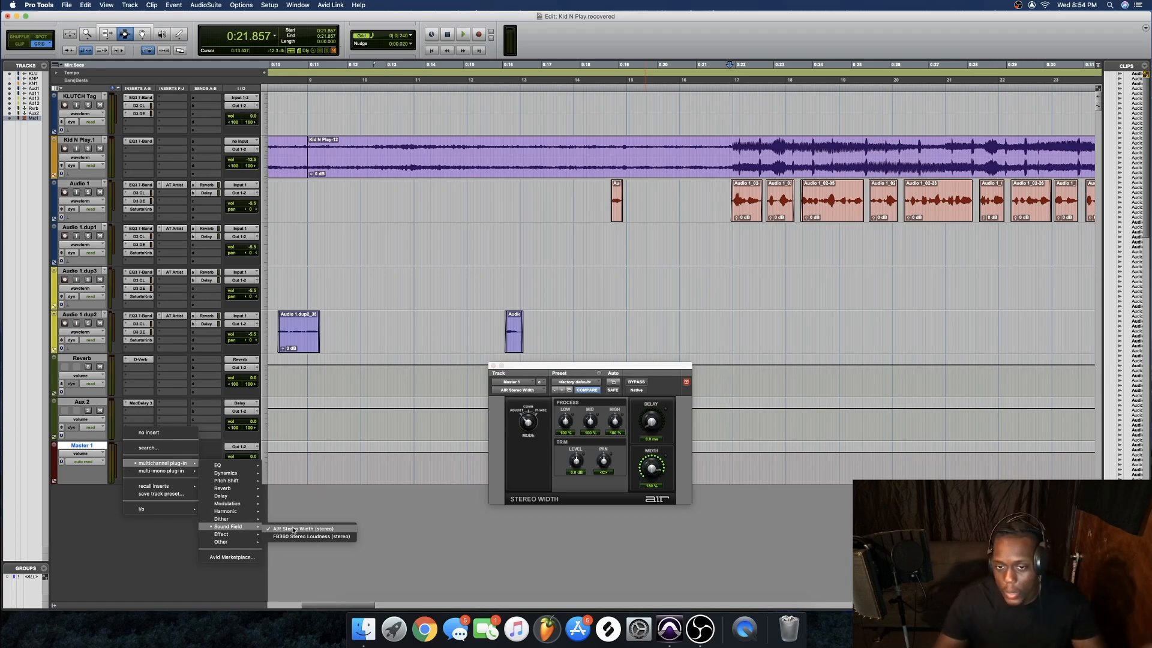
pyautogui.click(669, 483)
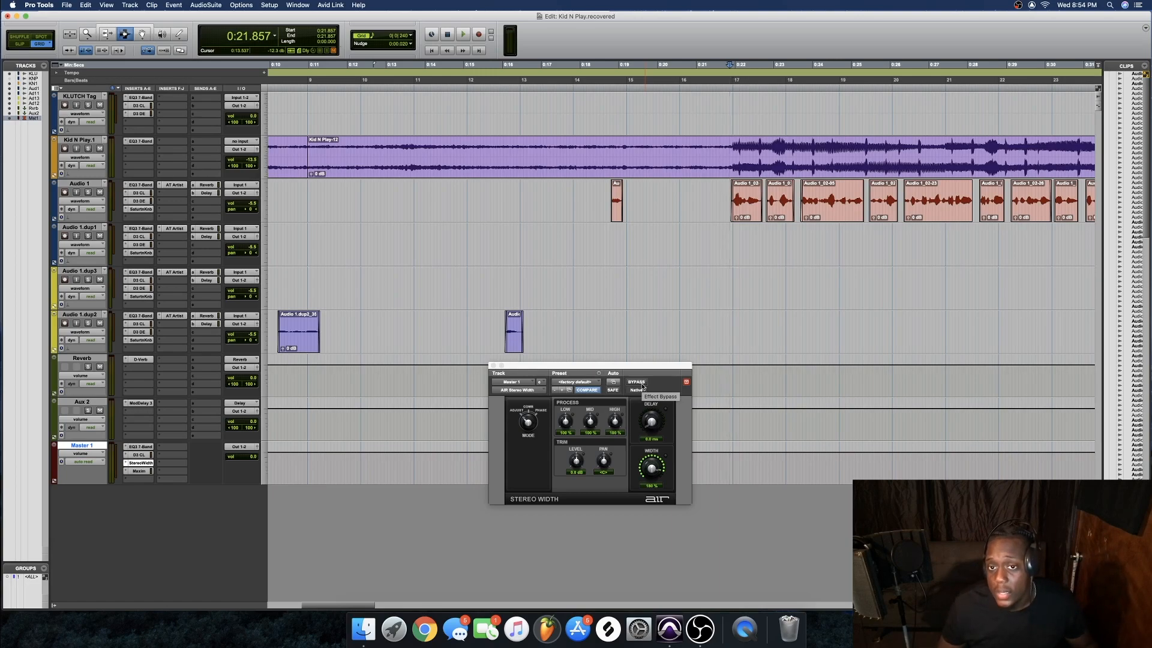
# Play the mix with Stereo Width active, then bypassed, and switch it back on
pyautogui.press('space')
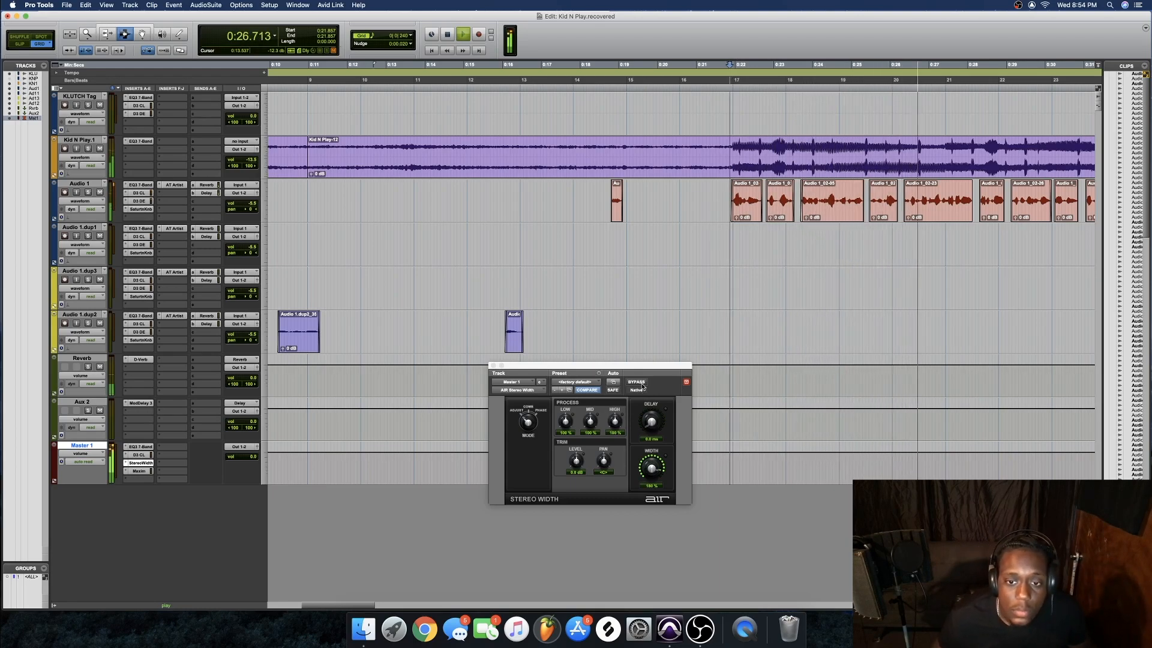
pyautogui.press('space')
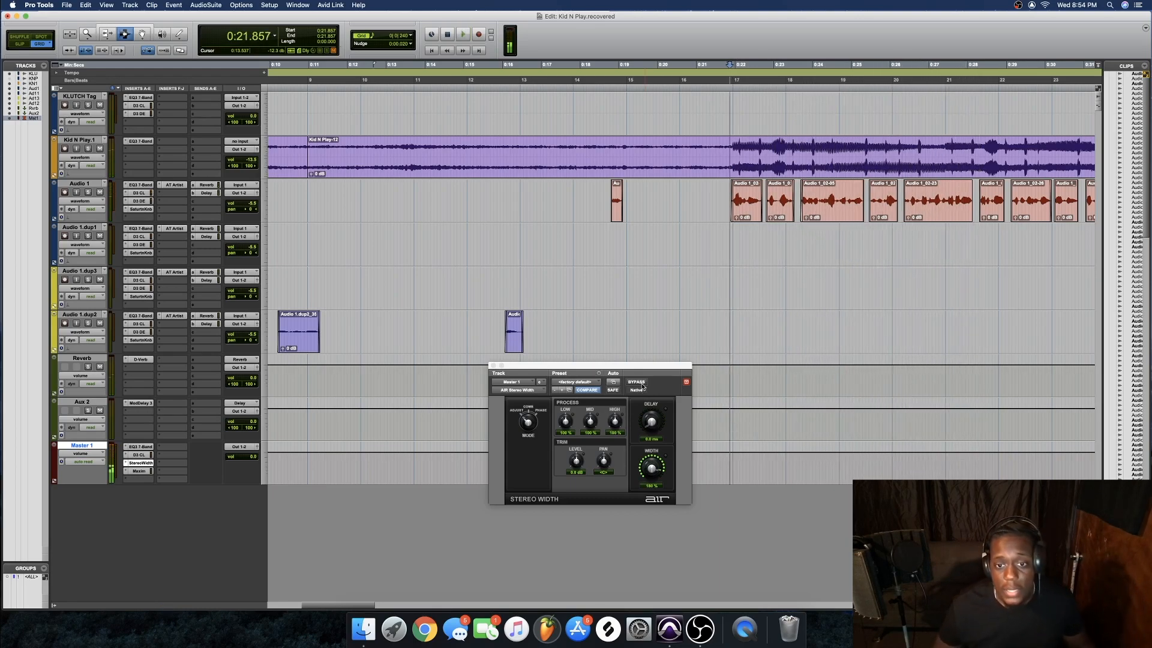
pyautogui.click(641, 384)
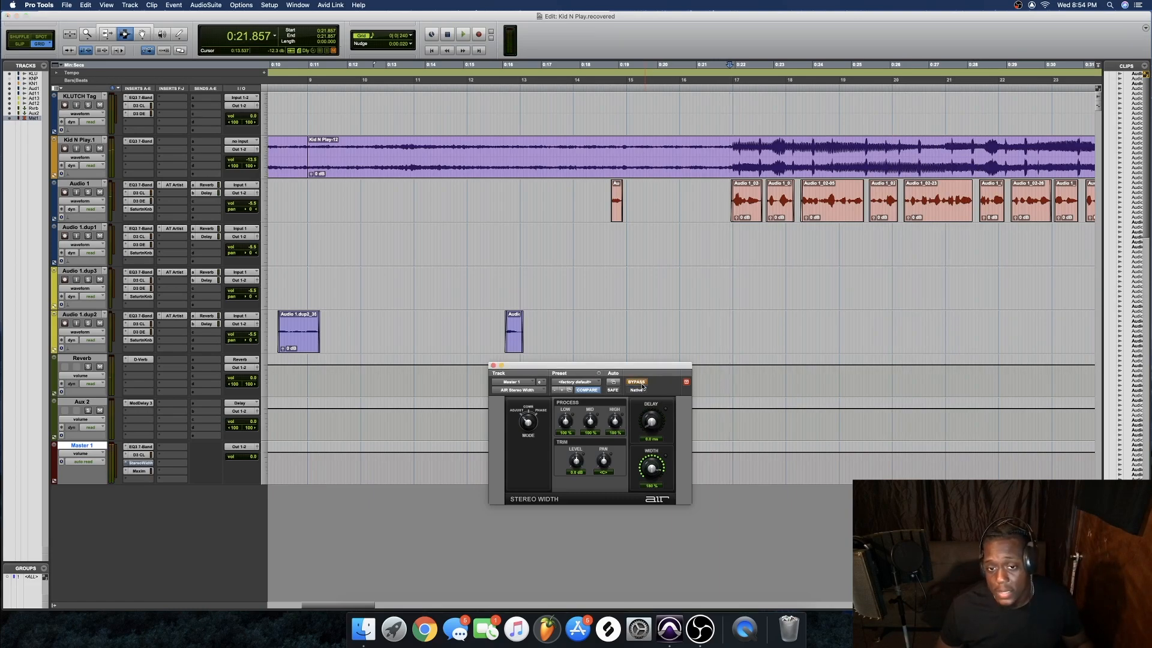
pyautogui.press('space')
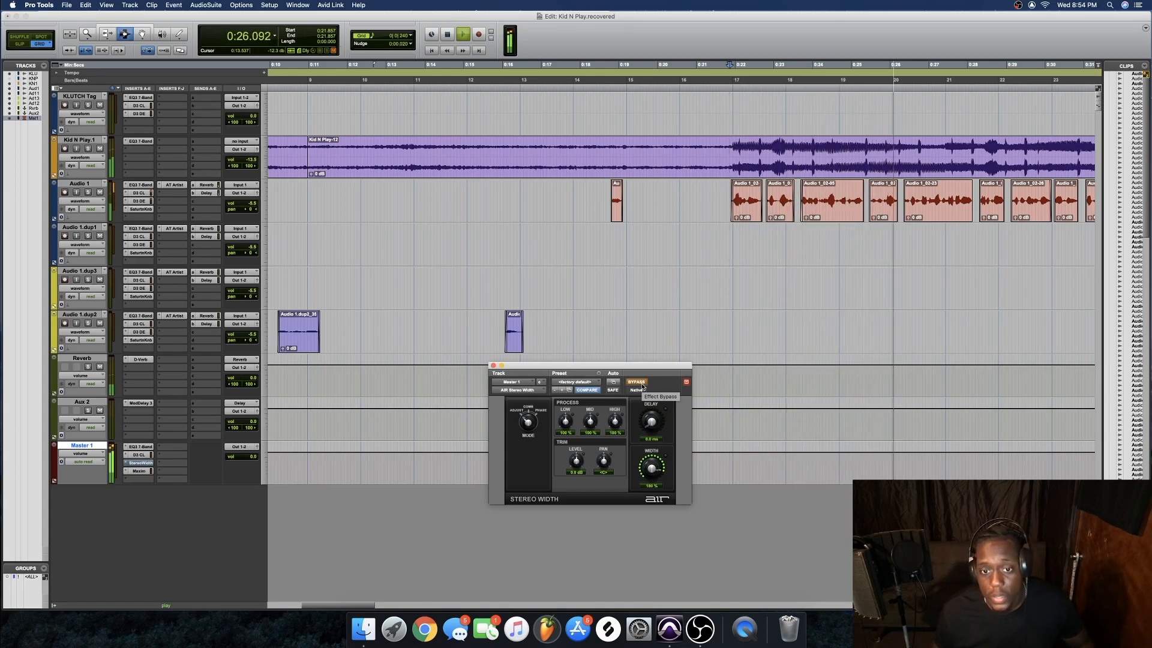
pyautogui.click(638, 382)
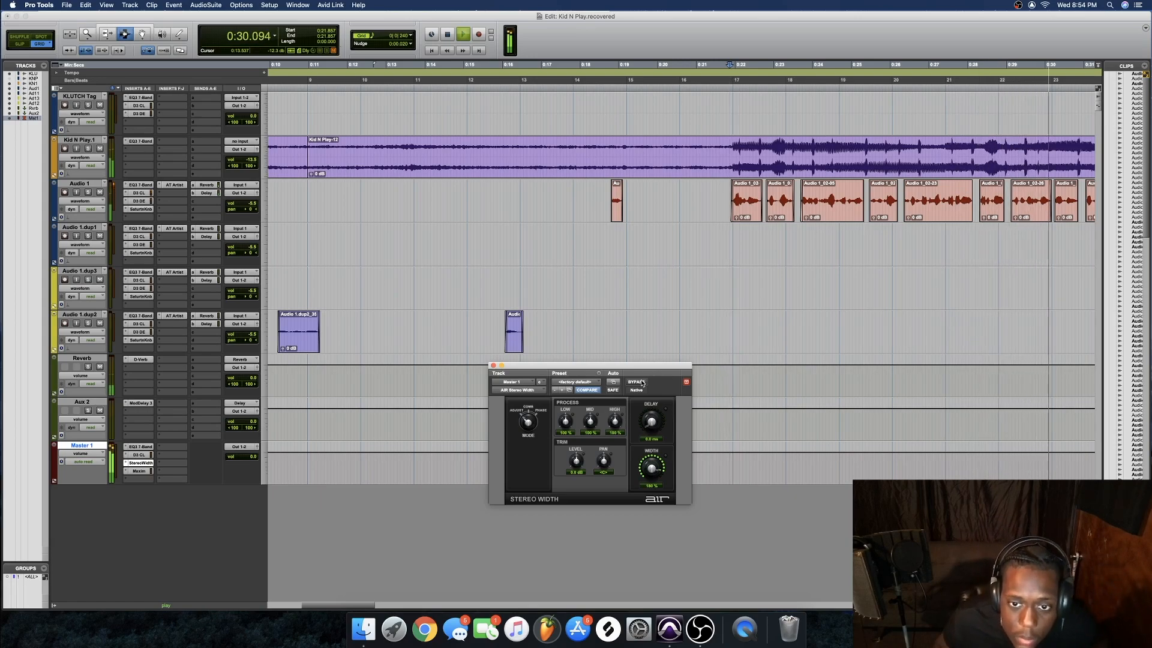
pyautogui.press('space')
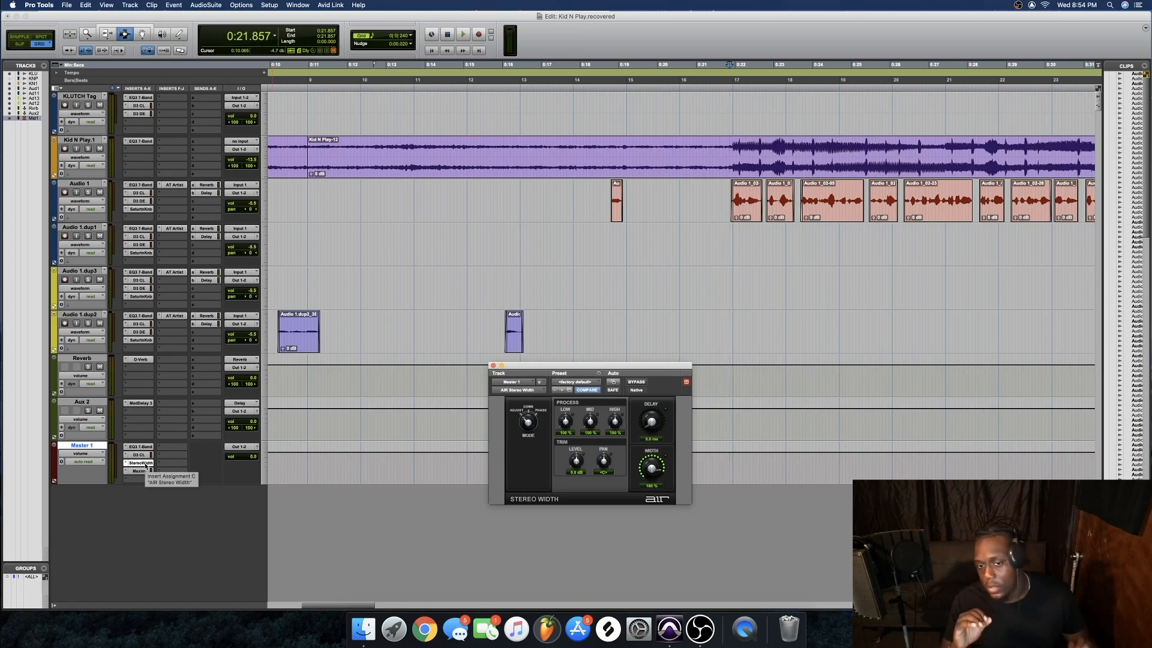
# Review the Maxim, EQ3, Dyn3 and Stereo Width settings, leaving the Maxim insert unchanged
pyautogui.click(145, 472)
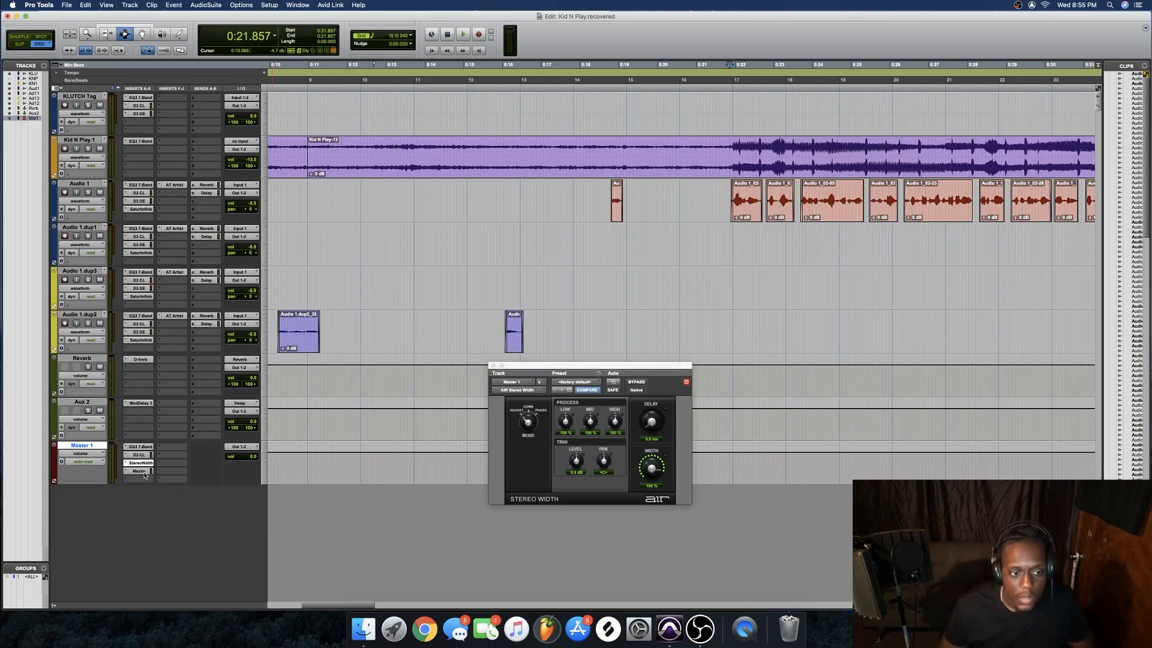
pyautogui.click(142, 447)
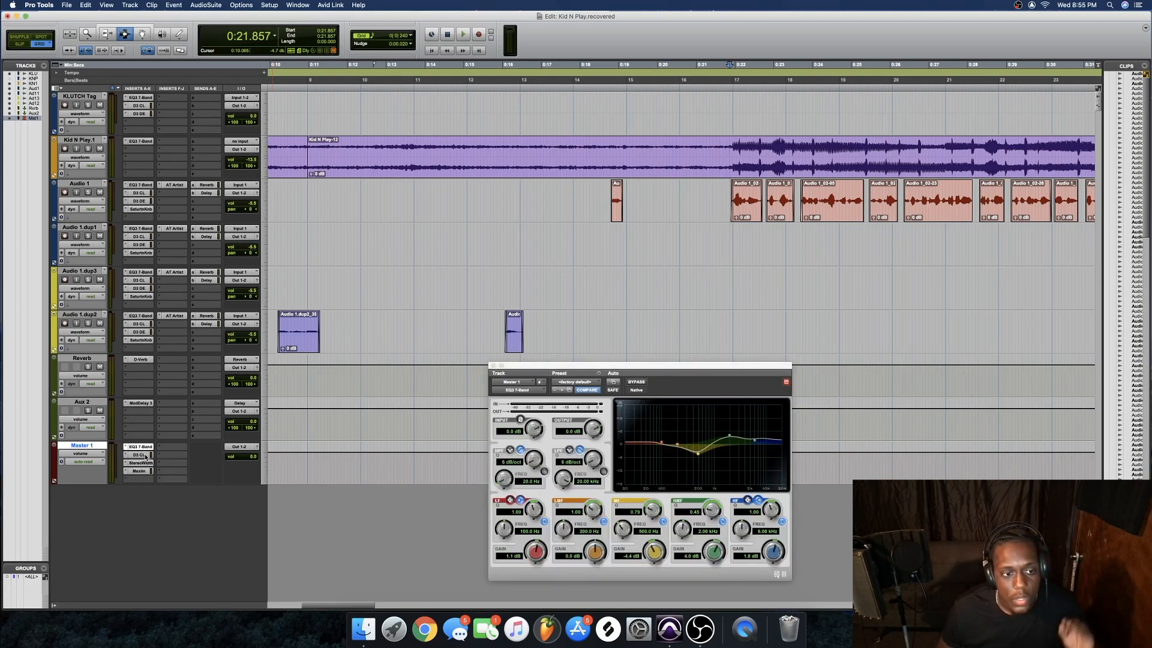
pyautogui.click(144, 454)
pyautogui.click(148, 463)
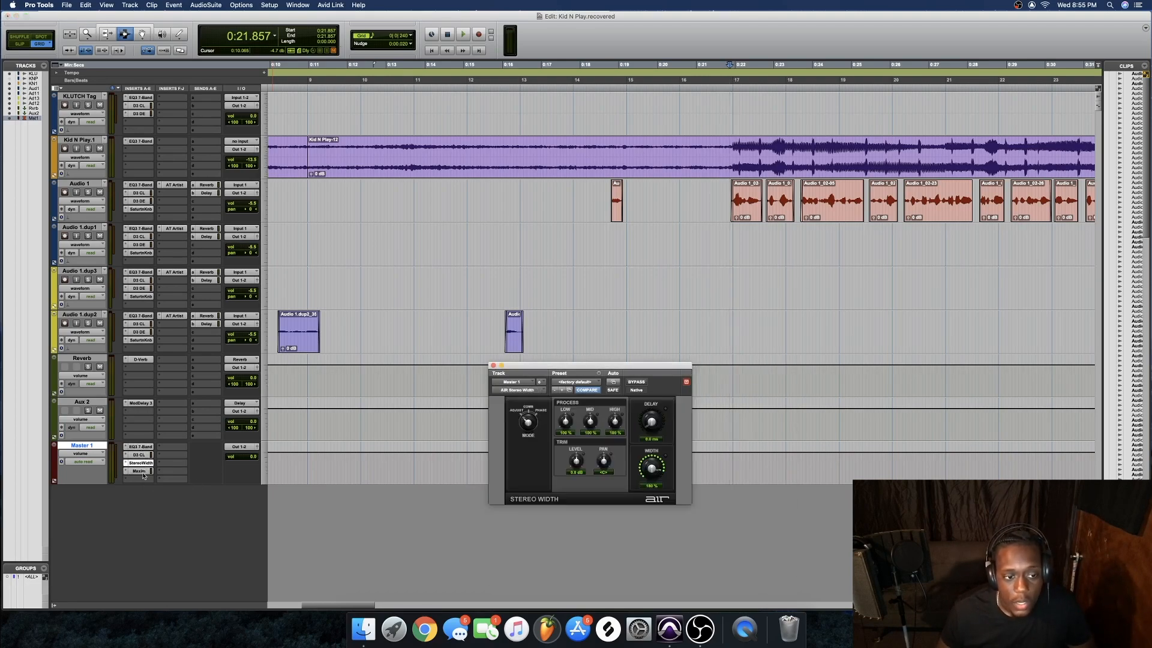
pyautogui.click(144, 472)
pyautogui.click(127, 472)
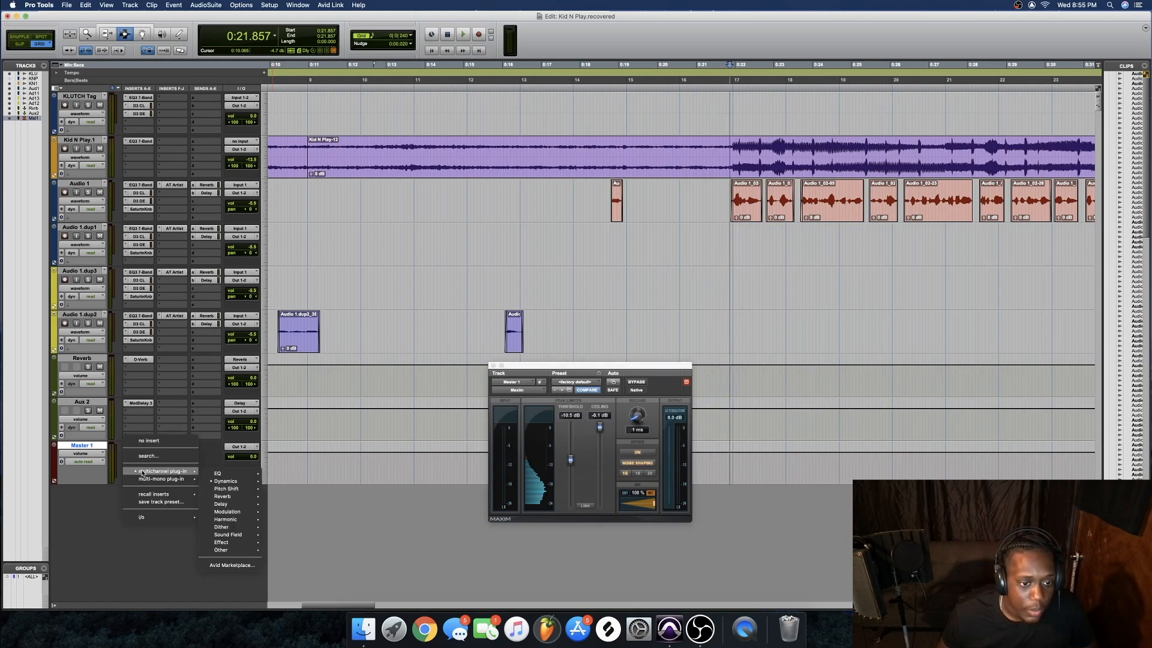
pyautogui.moveTo(221, 482)
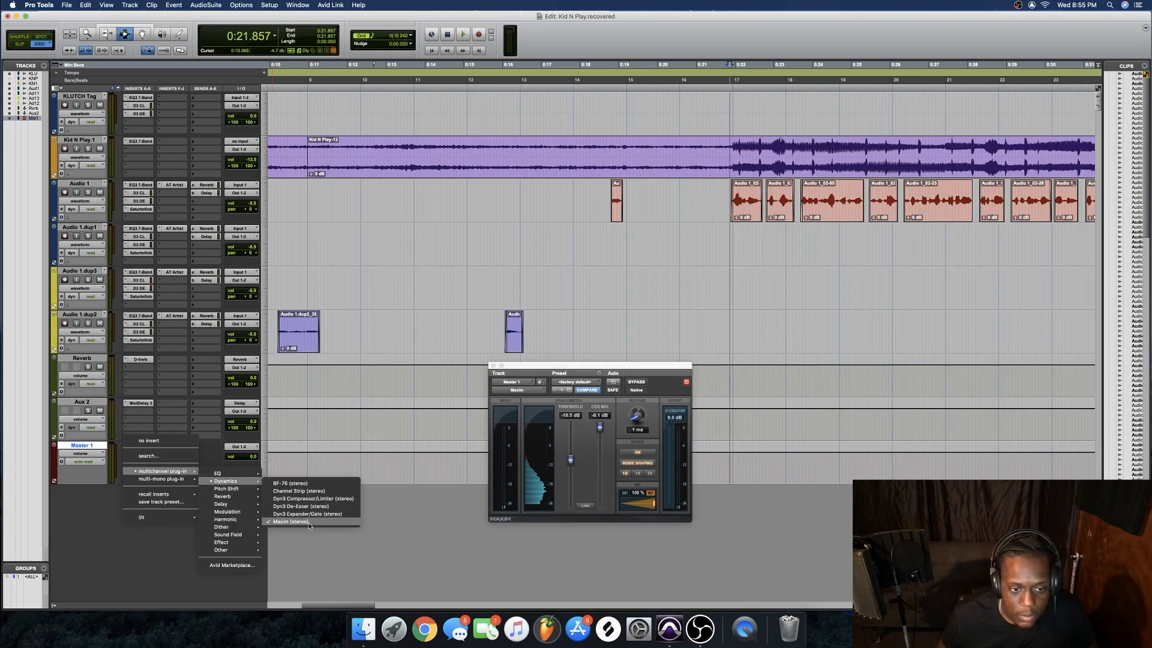
pyautogui.click(405, 545)
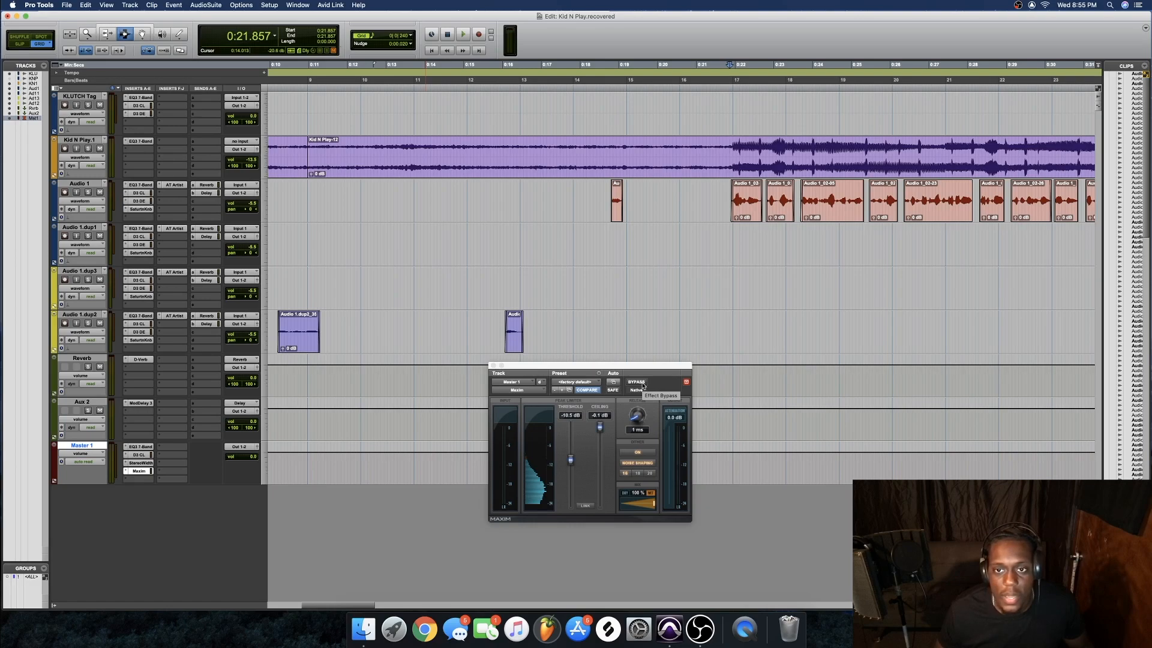
# Play the full master chain, bypass Maxim, stop, then bypass AIR Stereo Width
pyautogui.press('space')
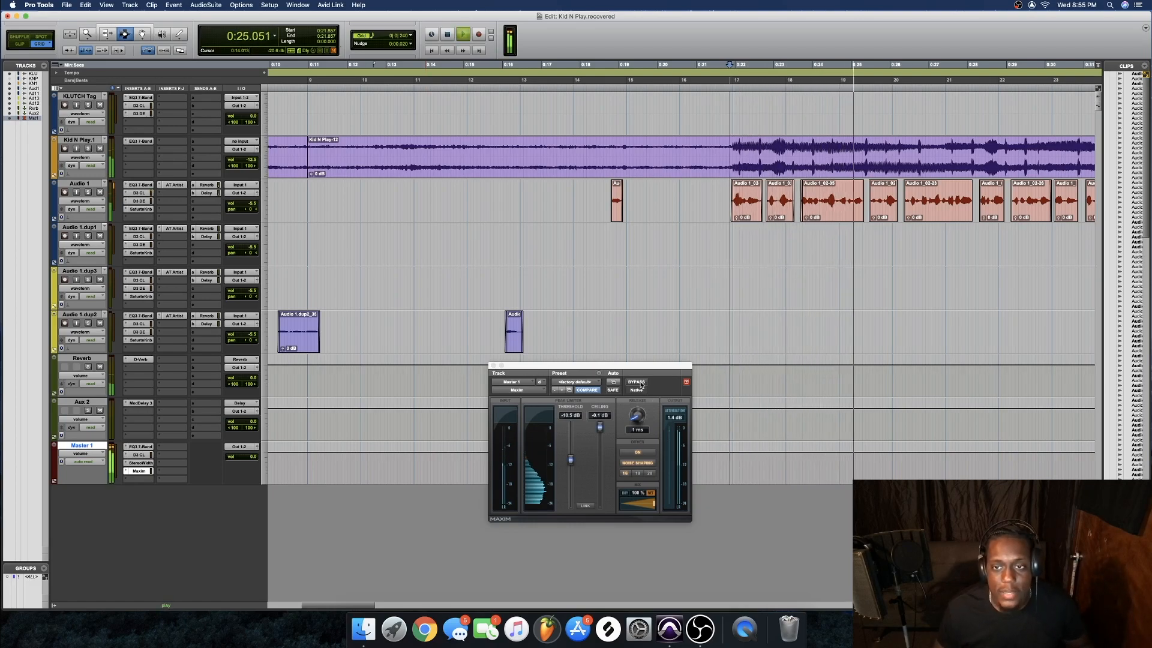
pyautogui.click(636, 383)
pyautogui.press('space')
pyautogui.click(141, 463)
pyautogui.click(637, 382)
# Bypass the master EQ3 7-Band and start playback with the inserts bypassed
pyautogui.click(138, 455)
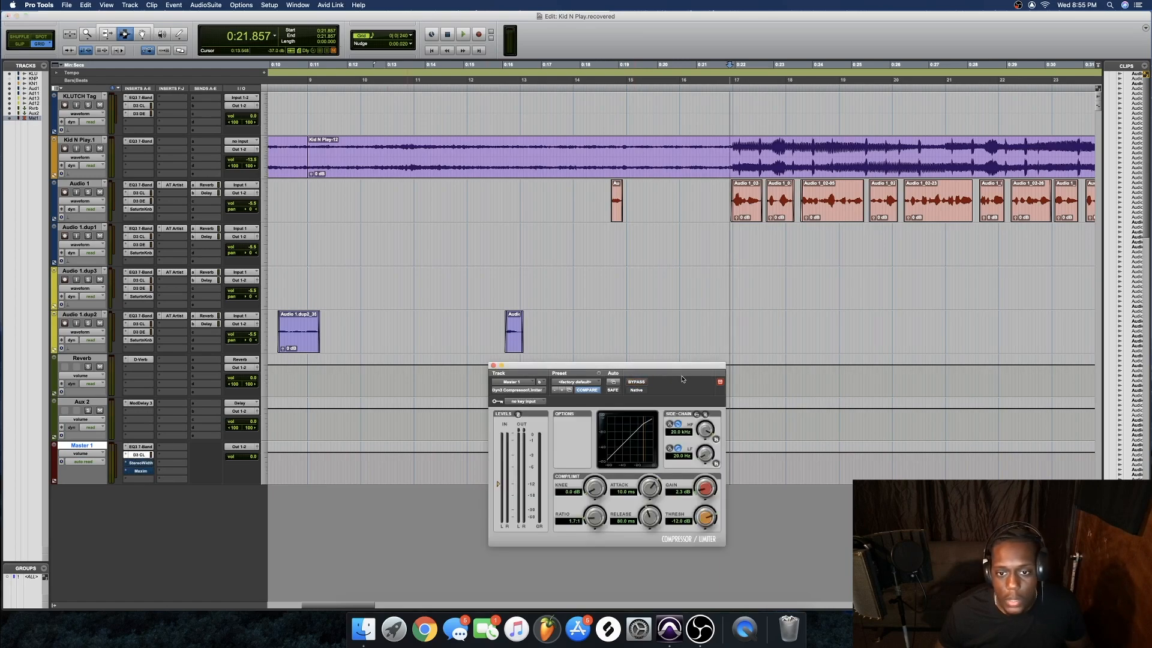
pyautogui.click(140, 447)
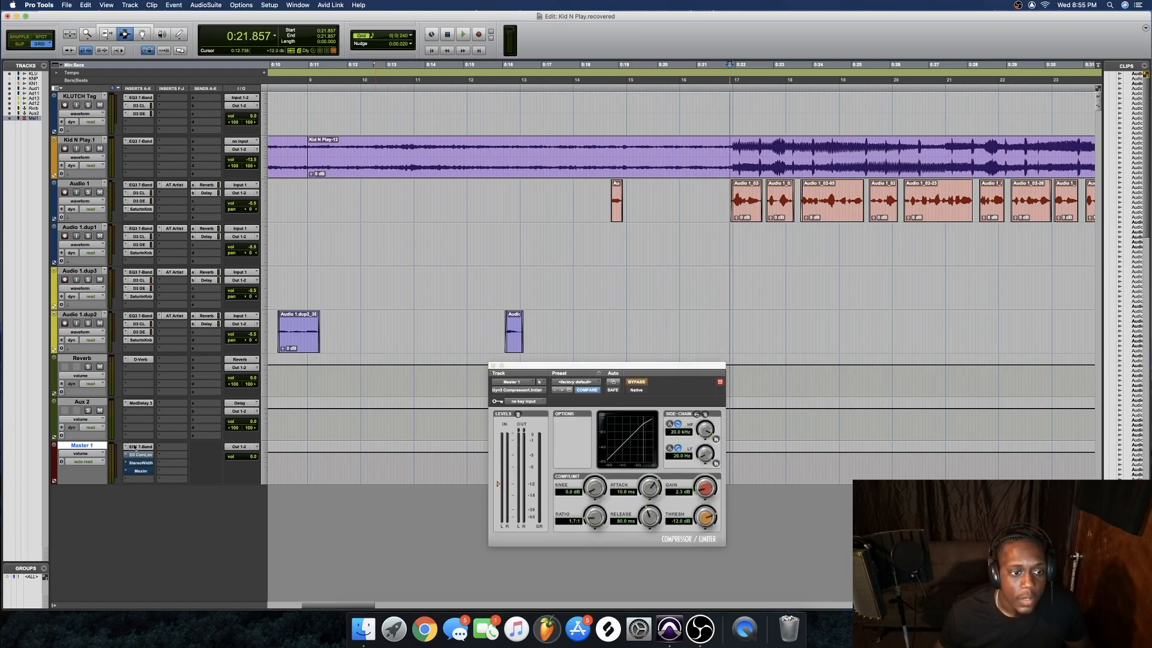
pyautogui.click(637, 382)
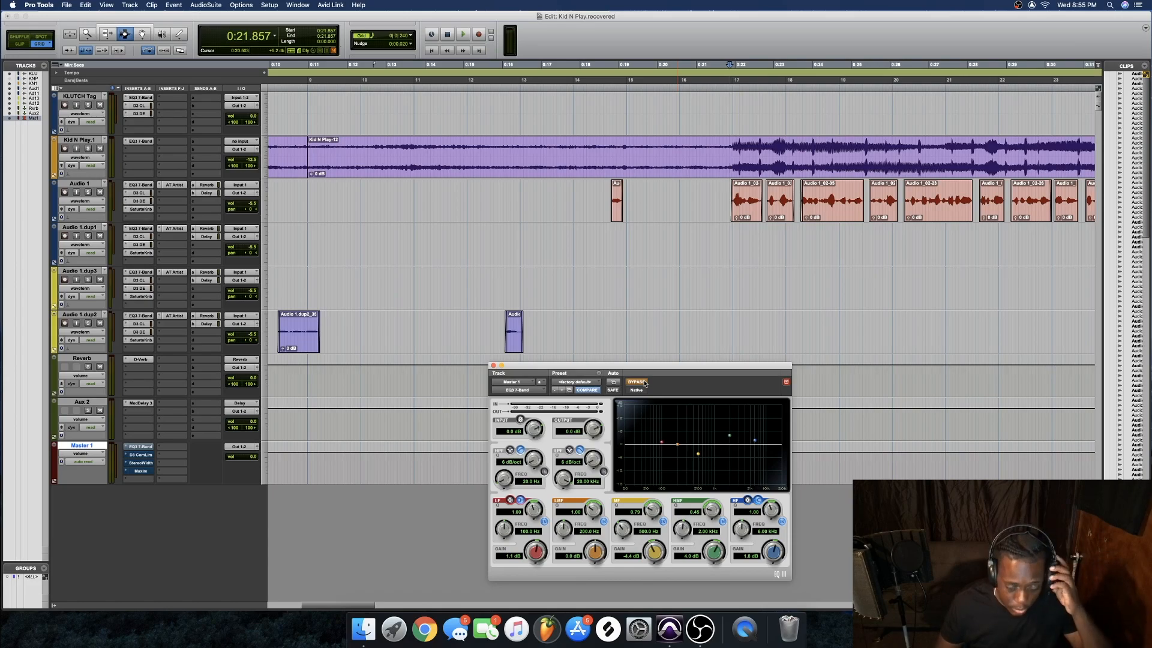
pyautogui.press('space')
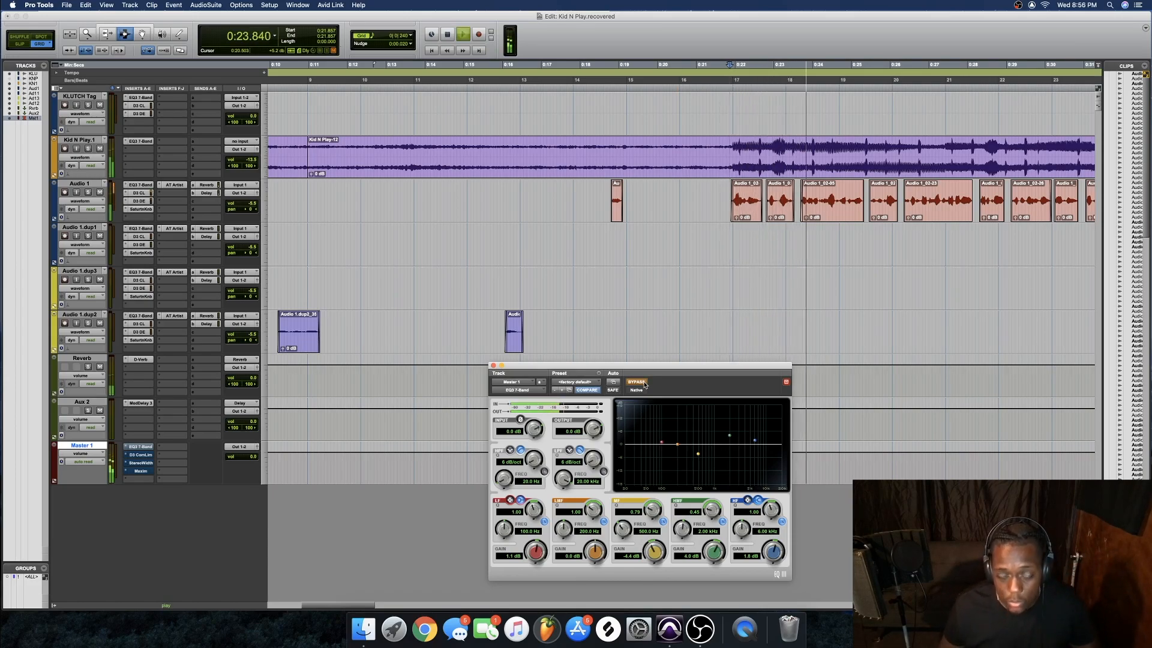
# Re-enable EQ3, Dyn3 Compressor, AIR Stereo Width and Maxim one by one during playback
pyautogui.click(637, 382)
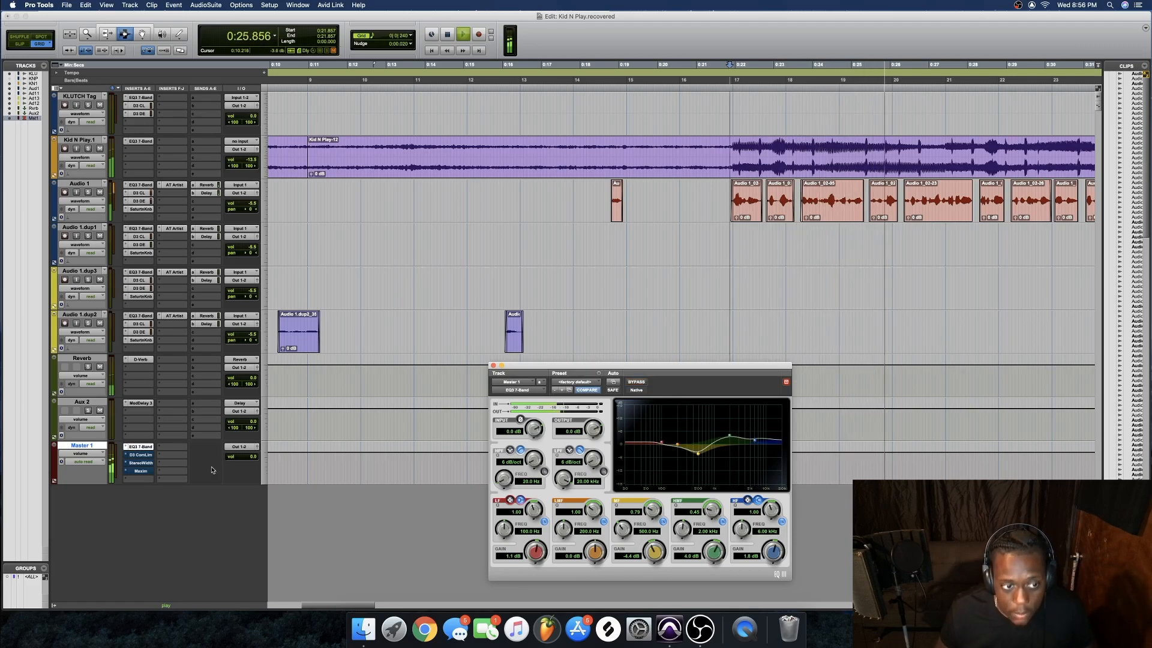
pyautogui.click(142, 455)
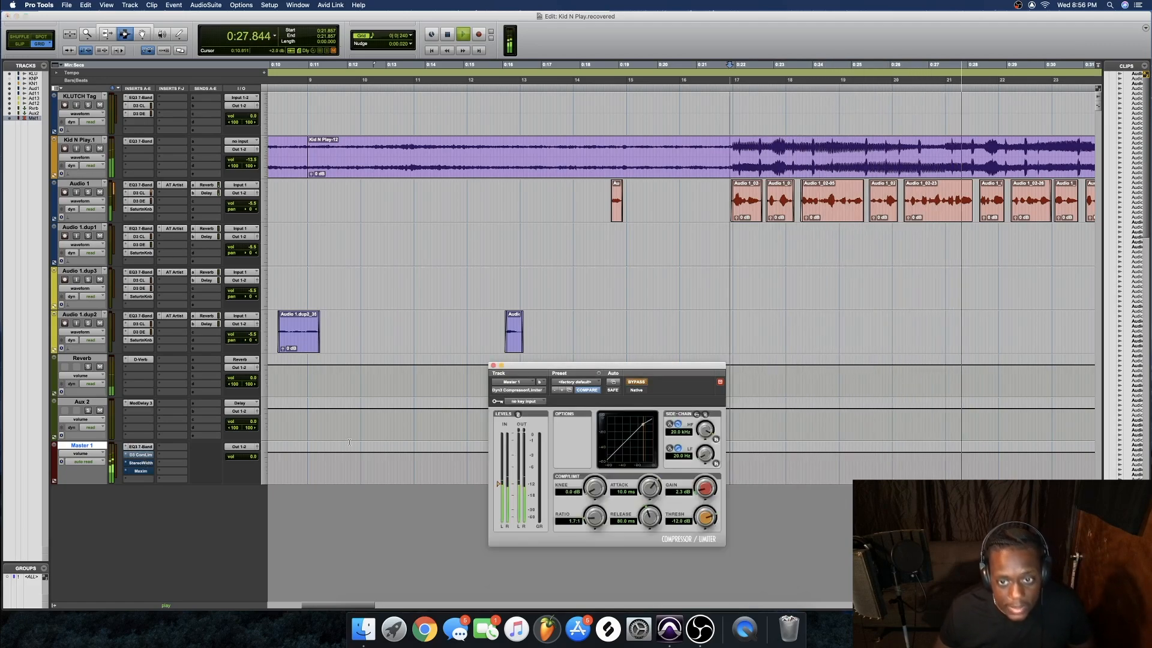
pyautogui.click(637, 382)
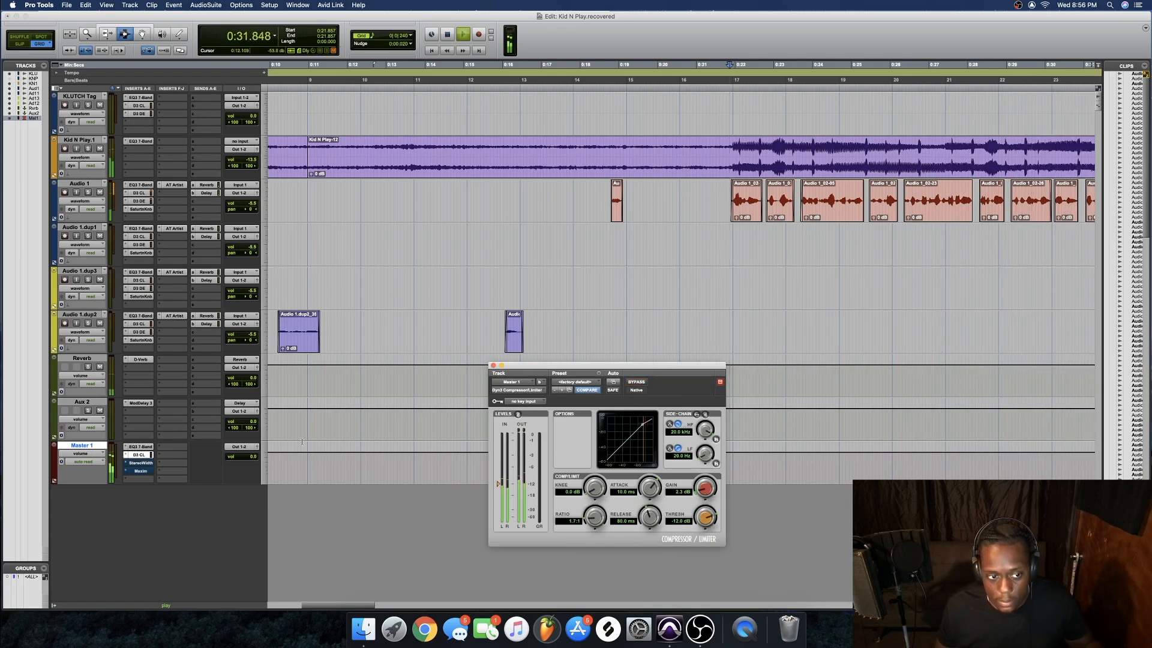
pyautogui.click(140, 463)
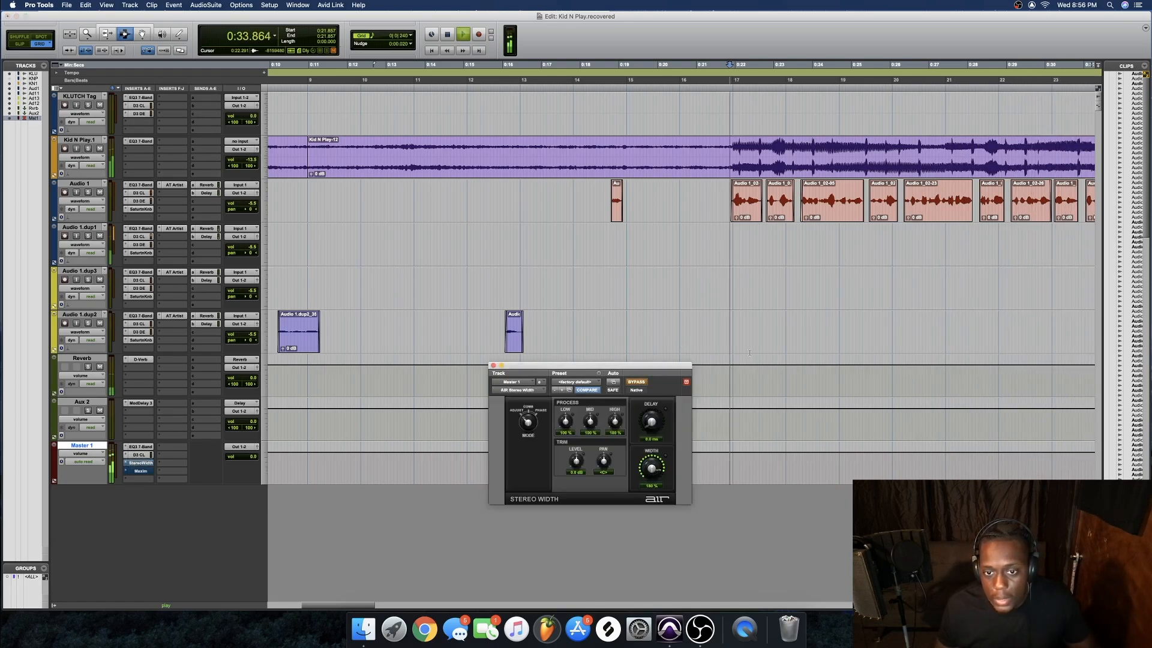
pyautogui.click(643, 383)
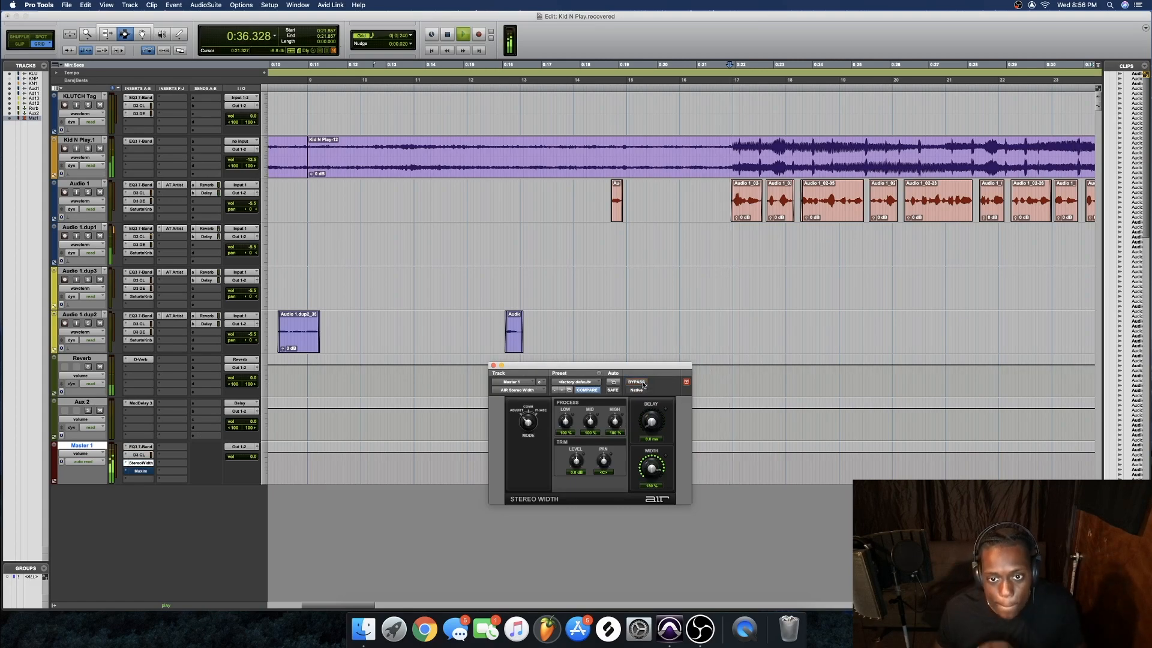
pyautogui.click(140, 471)
pyautogui.click(644, 385)
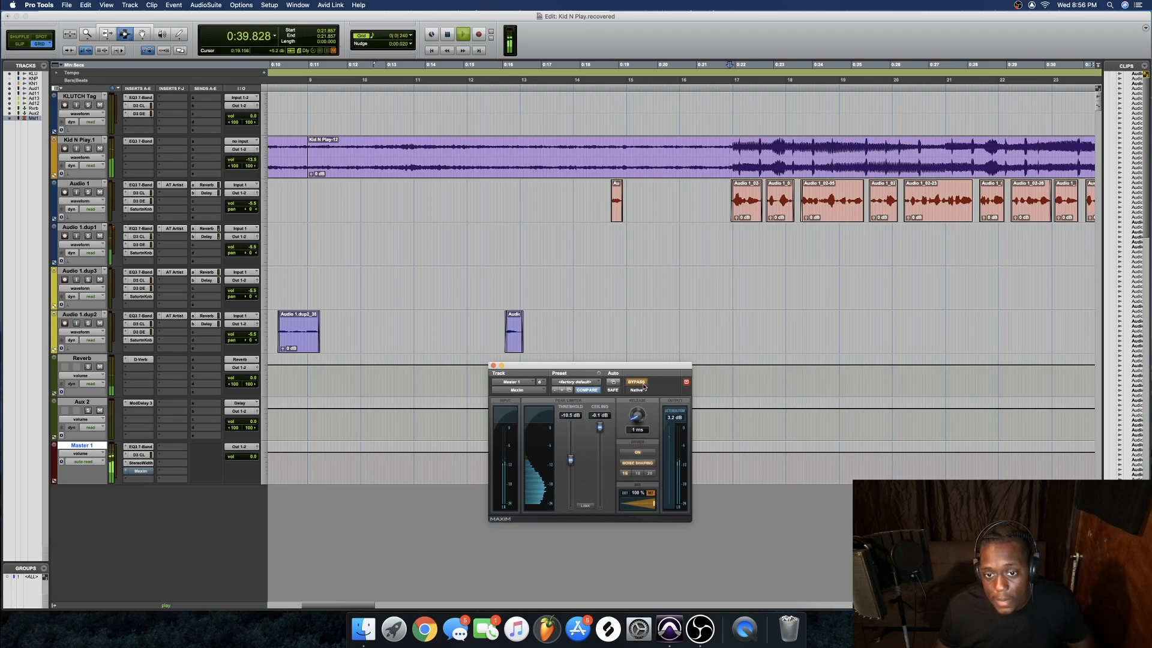
pyautogui.click(644, 384)
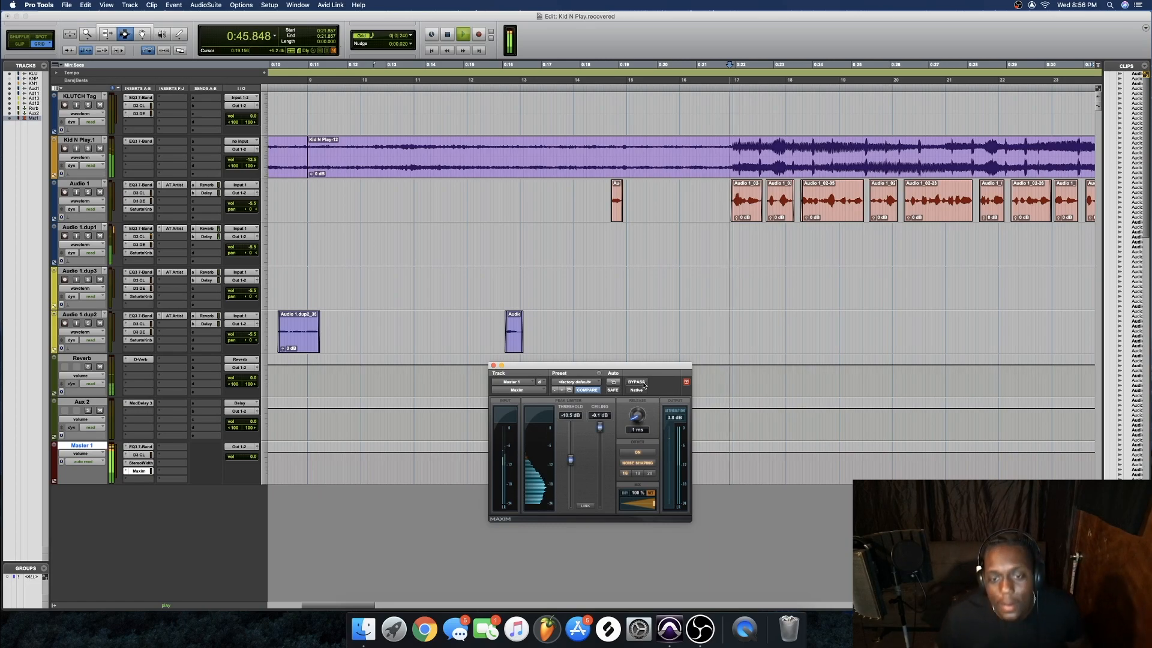
# Stop playback at 0:21.857 and bring the OBS recording window to the front
pyautogui.press('space')
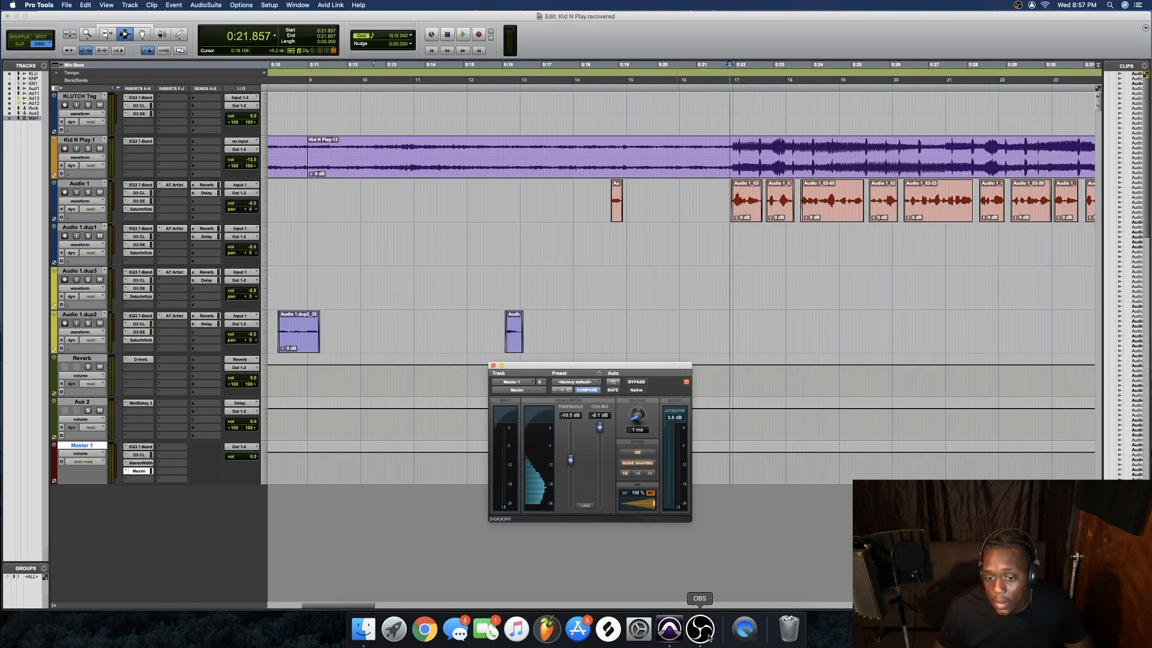
pyautogui.click(709, 637)
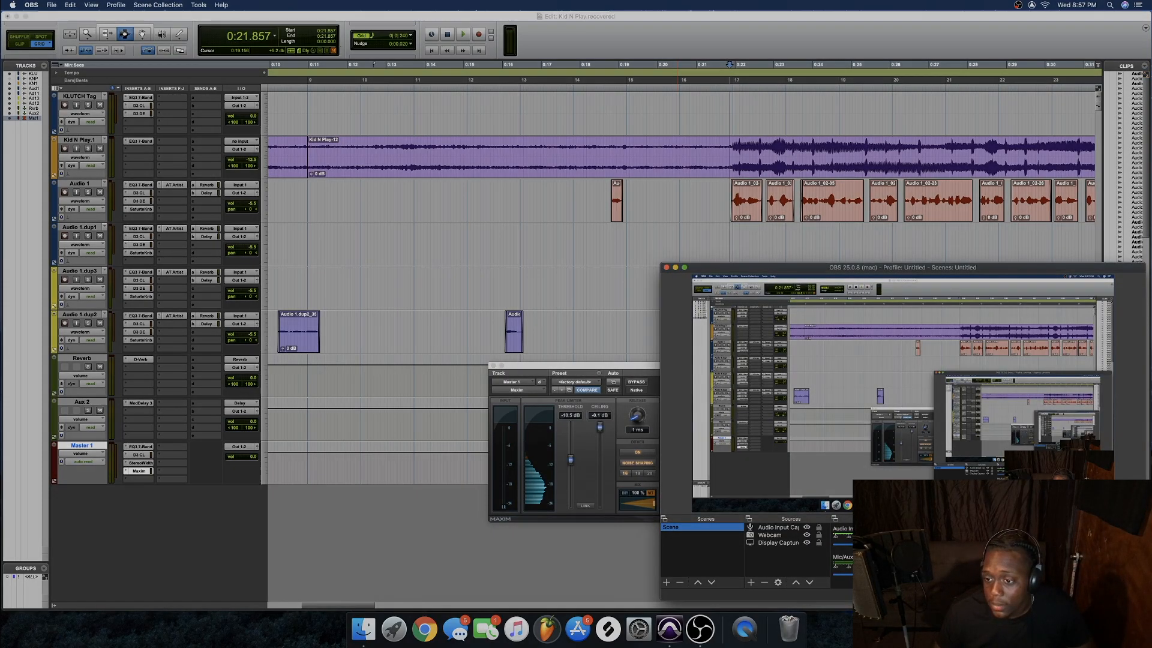